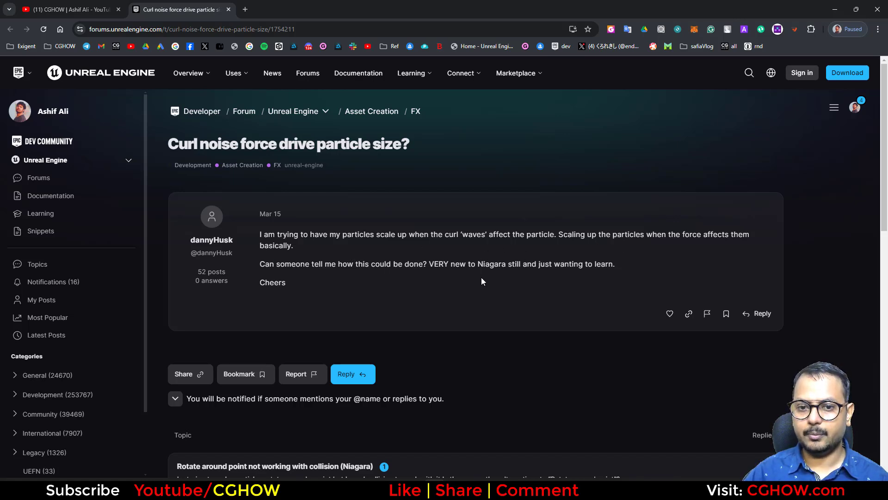
Read the forum question about curl noise driving particle size and switch to the Unreal Editor
{"action": "scroll", "coordinate": [474, 302], "scroll_direction": "down", "scroll_amount": 2}
{"action": "scroll", "coordinate": [473, 302], "scroll_direction": "up", "scroll_amount": 2}
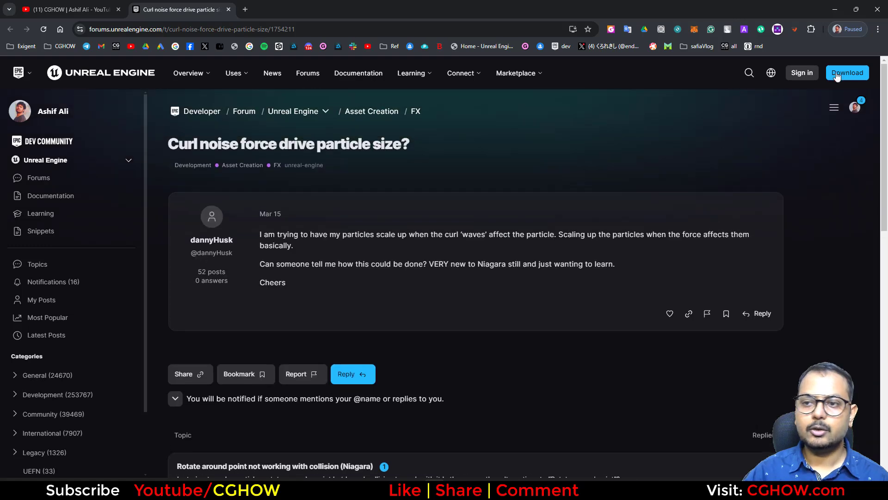
{"action": "left_click", "coordinate": [834, 11]}
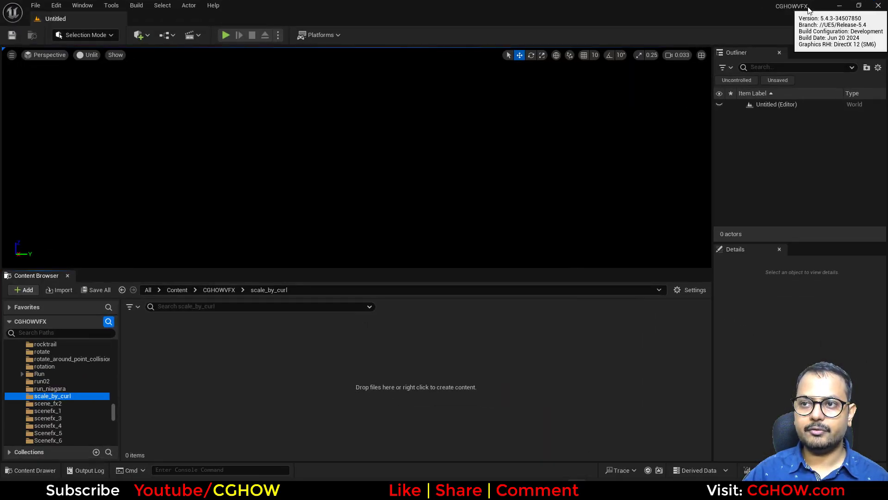
Create an empty Niagara system named fx in the scale_by_curl folder
{"action": "right_click", "coordinate": [286, 347]}
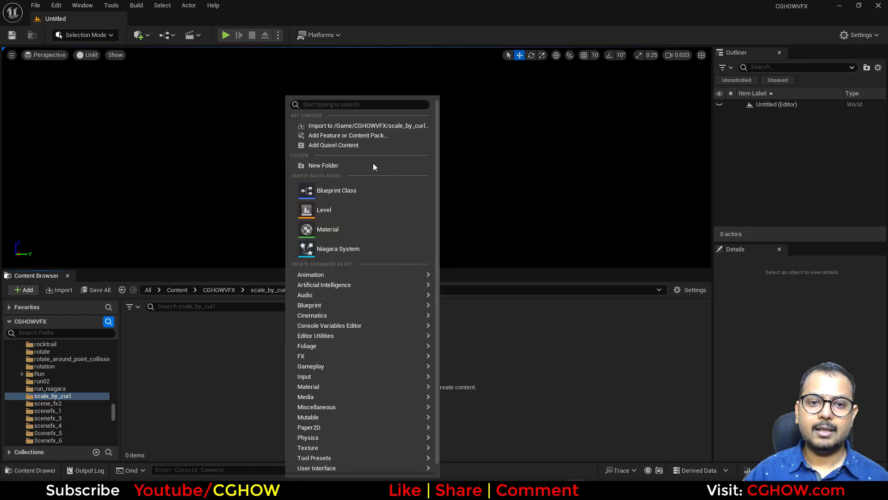
{"action": "left_click", "coordinate": [333, 249]}
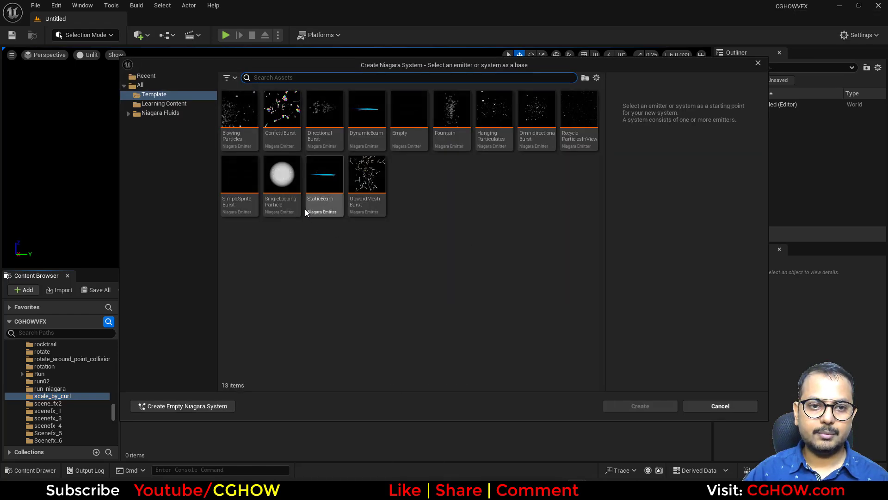
{"action": "left_click", "coordinate": [174, 406]}
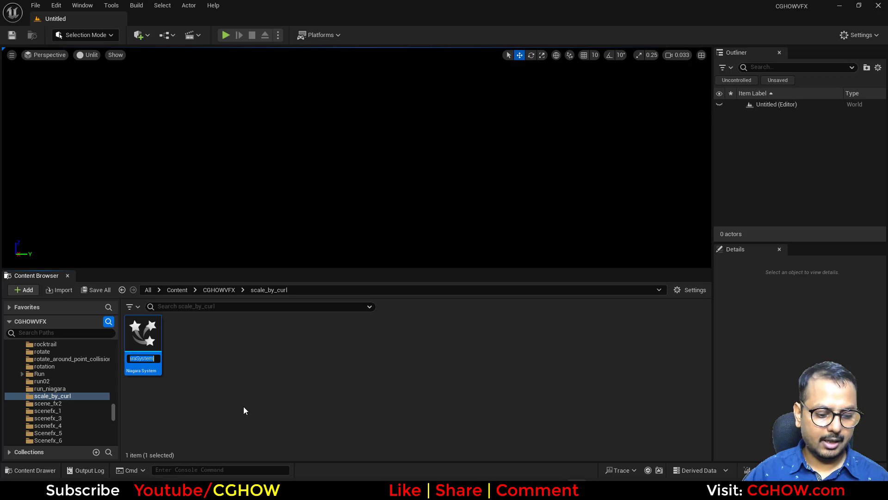
{"action": "type", "text": "fx"}
Open the fx system, dock its editor in the main window and enlarge the preview area
{"action": "double_click", "coordinate": [142, 343]}
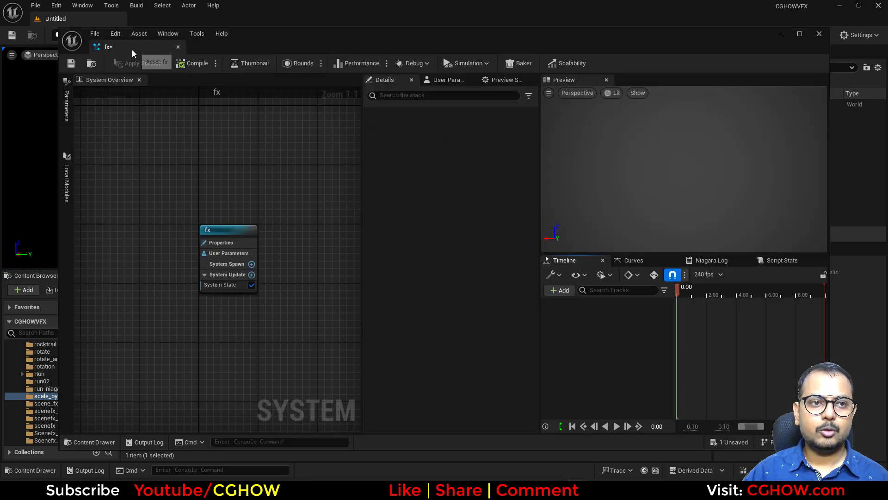
{"action": "left_click_drag", "start_coordinate": [132, 49], "coordinate": [176, 22]}
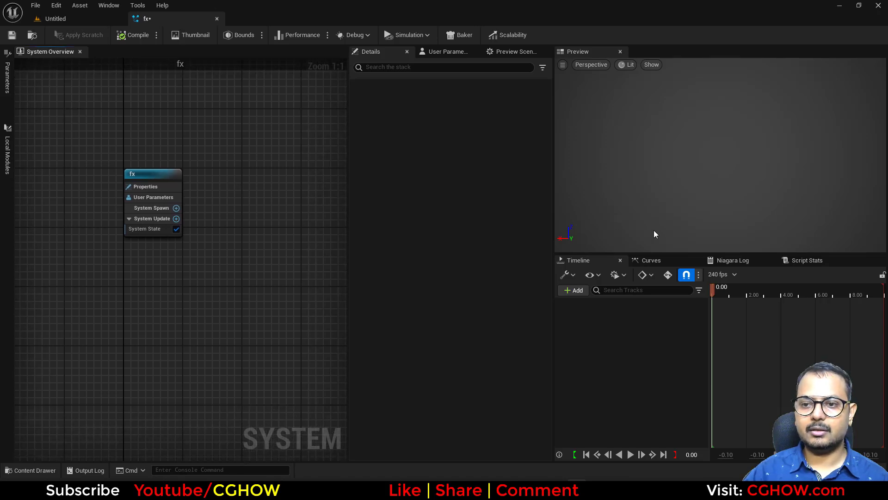
{"action": "left_click_drag", "start_coordinate": [688, 254], "coordinate": [688, 301]}
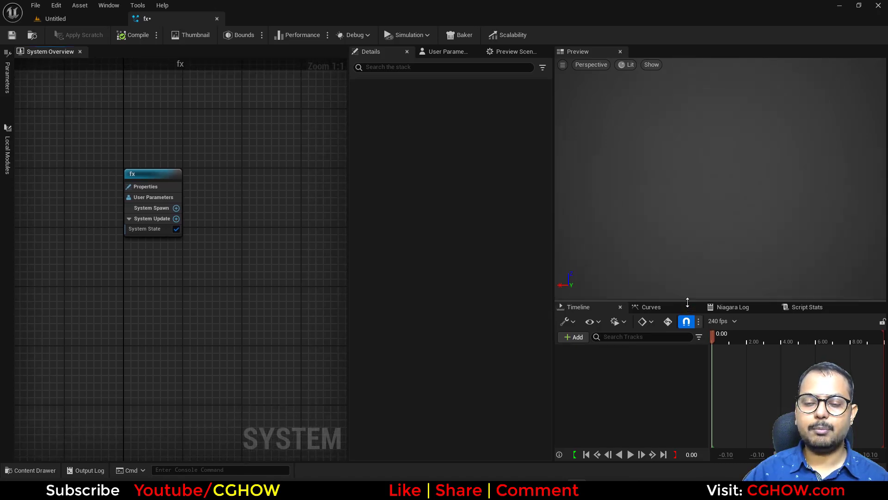
Add an emitter based on the Fountain template to the fx system
{"action": "right_click", "coordinate": [180, 155]}
{"action": "left_click", "coordinate": [209, 174]}
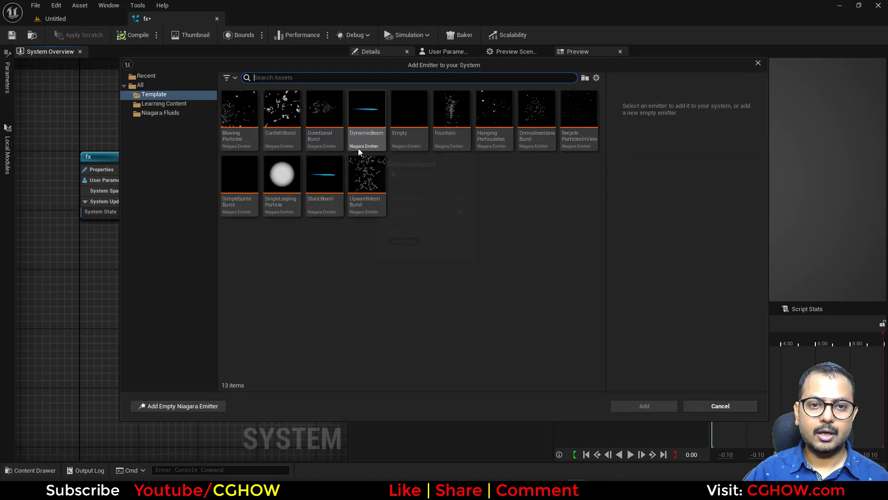
{"action": "left_click", "coordinate": [453, 122]}
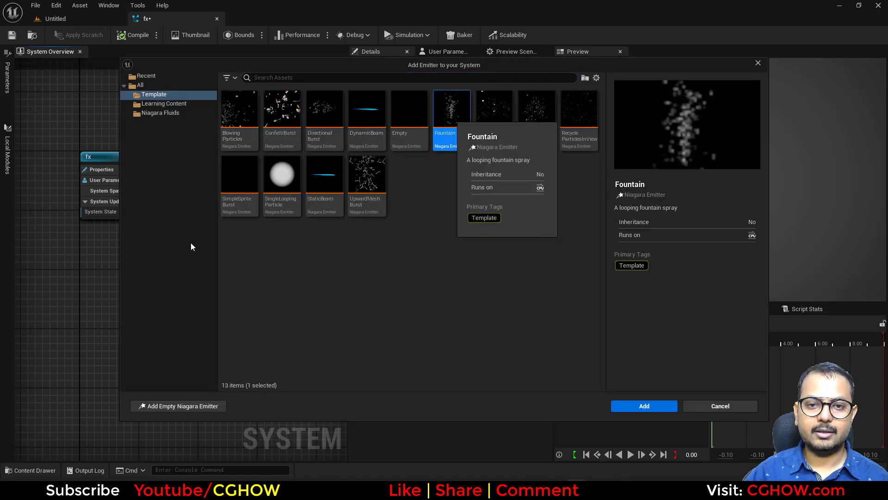
{"action": "left_click", "coordinate": [640, 406]}
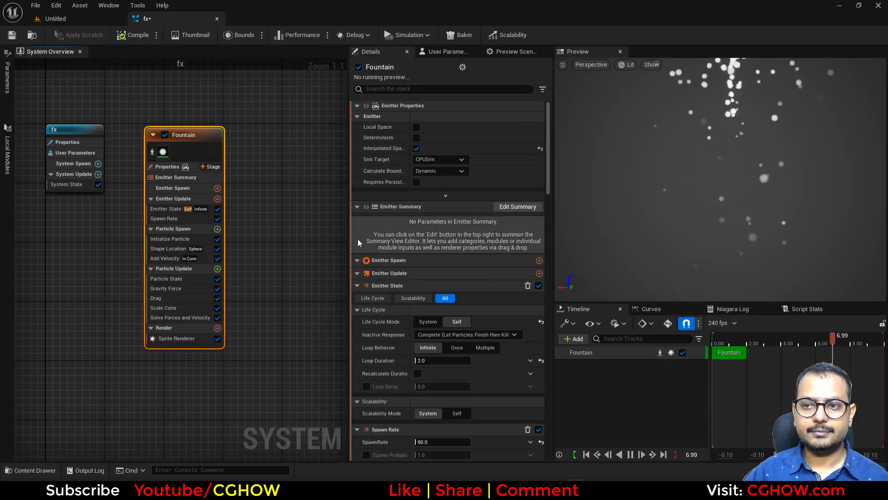
Delete the Scale Color, Drag, Gravity Force and Add Velocity modules from the Fountain emitter
{"action": "left_click", "coordinate": [167, 307]}
{"action": "left_click", "coordinate": [167, 300]}
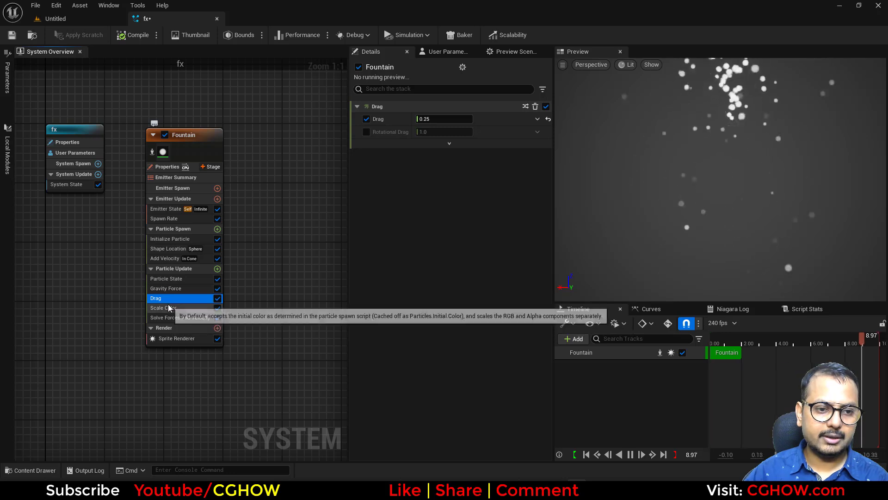
{"action": "left_click", "coordinate": [167, 307]}
{"action": "key", "text": "Delete"}
{"action": "left_click", "coordinate": [167, 298]}
{"action": "key", "text": "Delete"}
{"action": "left_click", "coordinate": [167, 288]}
{"action": "key", "text": "Delete"}
{"action": "left_click", "coordinate": [170, 258]}
{"action": "key", "text": "Delete"}
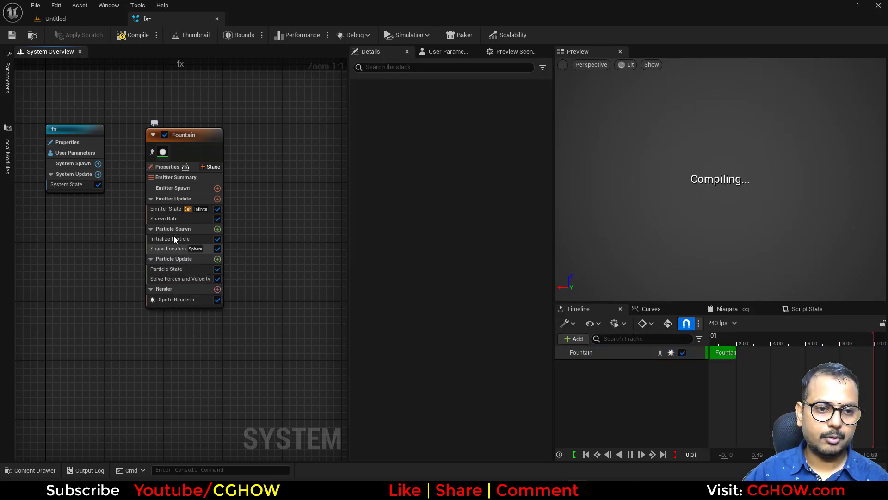
Replace Spawn Rate and Shape Location with Spawn Particles in Grid and Grid Location, placing Grid Location below Initialize Particle
{"action": "left_click", "coordinate": [217, 199]}
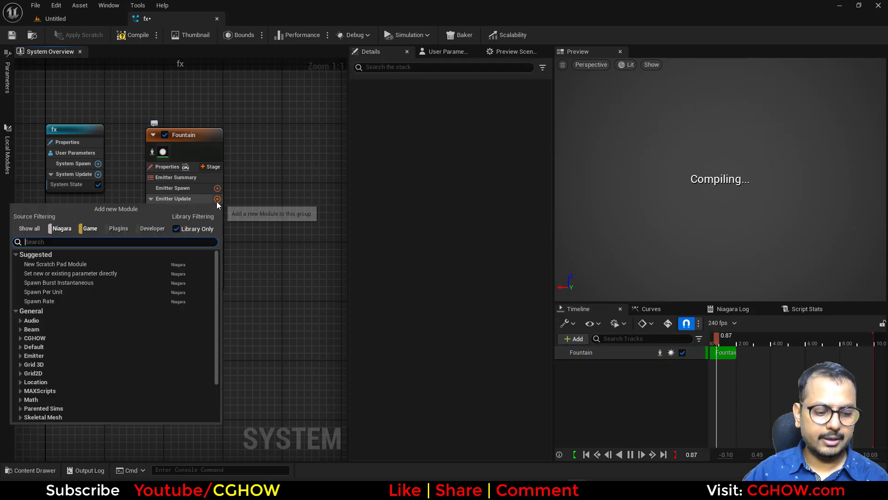
{"action": "type", "text": "gri"}
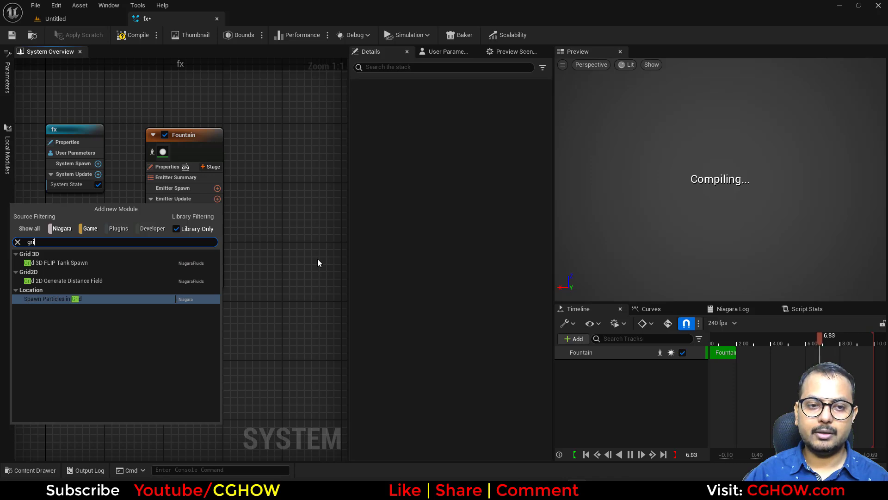
{"action": "left_click", "coordinate": [68, 299]}
{"action": "left_click", "coordinate": [515, 149]}
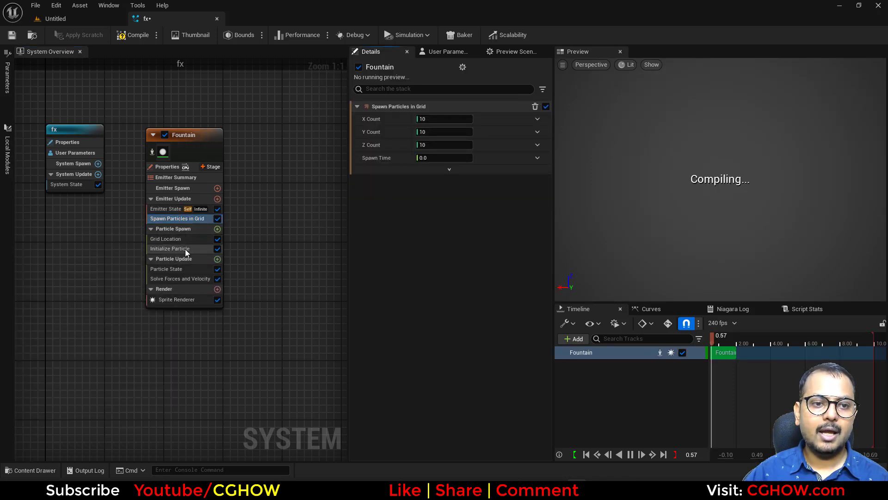
{"action": "left_click_drag", "start_coordinate": [178, 238], "coordinate": [171, 253]}
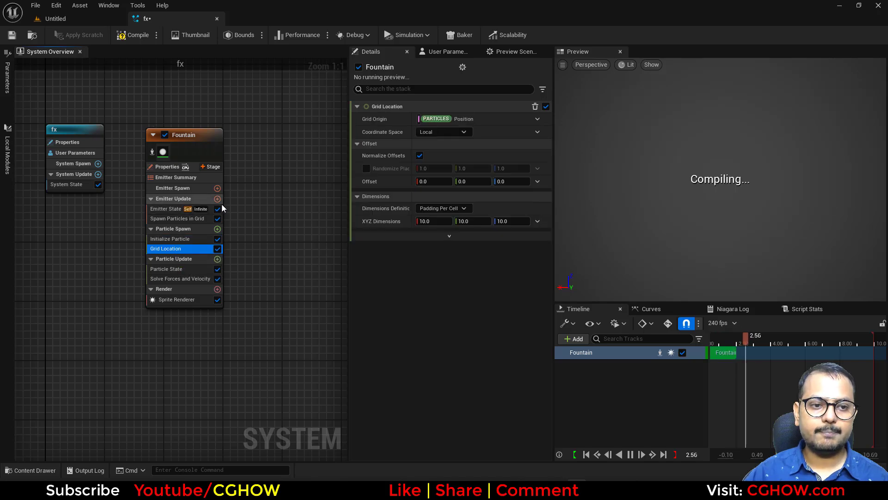
Set the emitter's loop behavior to Once and disable killing particles when their lifetime has elapsed in Particle State
{"action": "left_click", "coordinate": [167, 209]}
{"action": "left_click", "coordinate": [458, 168]}
{"action": "left_click", "coordinate": [166, 269]}
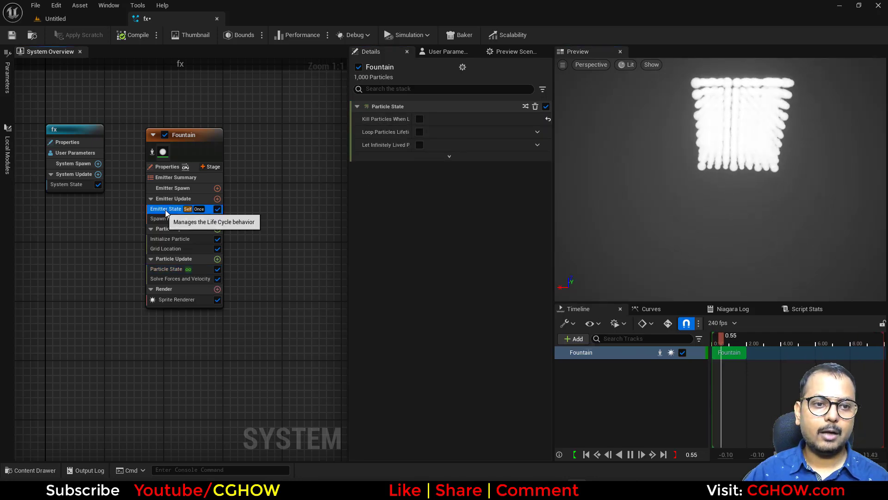
Set the Spawn Particles in Grid counts to X 50, Y 50 and Z 0
{"action": "left_click", "coordinate": [175, 218]}
{"action": "type", "text": "0"}
{"action": "key", "text": "Return"}
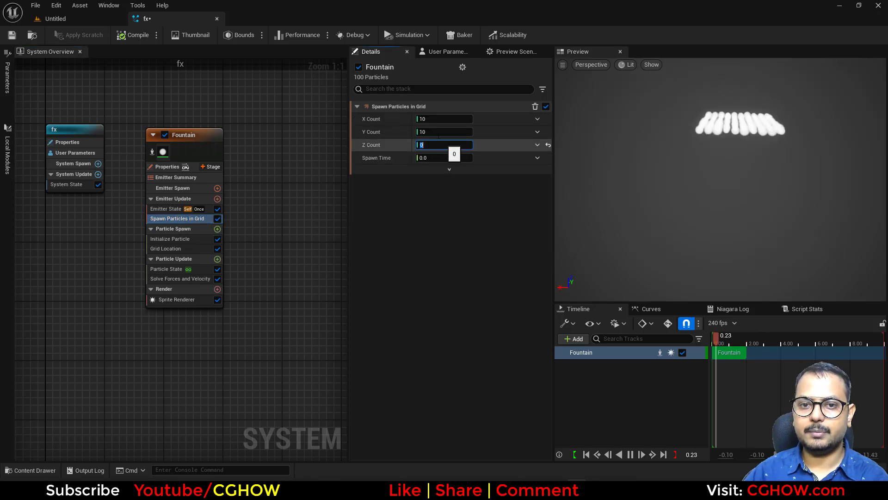
{"action": "type", "text": "50"}
{"action": "left_click", "coordinate": [444, 119]}
{"action": "type", "text": "50"}
{"action": "key", "text": "Return"}
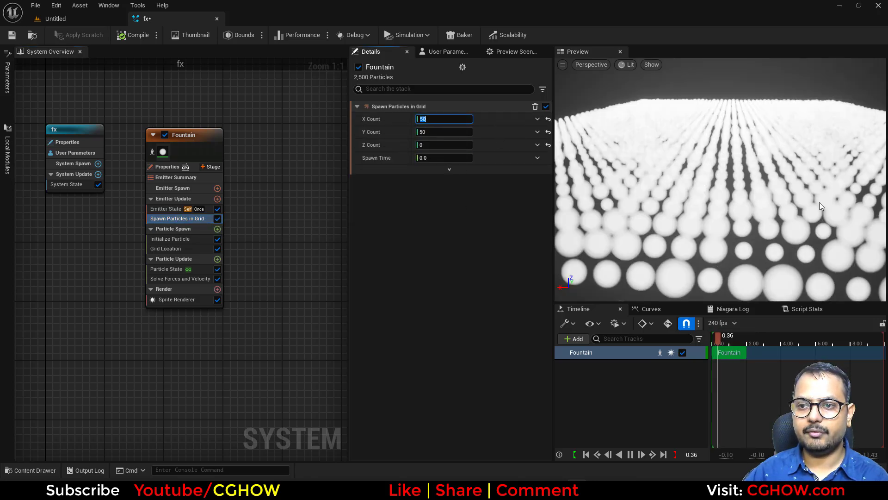
In Initialize Particle, use a Uniform sprite size of 10 and set Mass Mode to Unset / (Mass of 1)
{"action": "left_click", "coordinate": [170, 239]}
{"action": "left_click", "coordinate": [448, 310]}
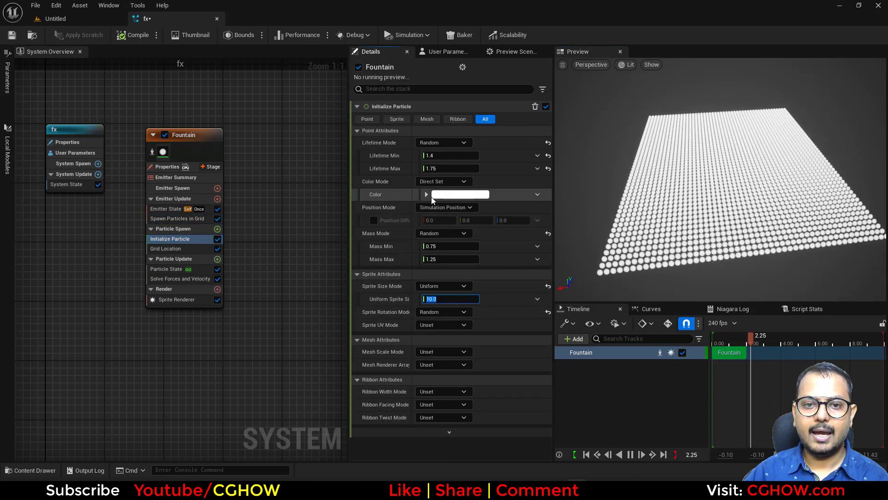
{"action": "left_click", "coordinate": [442, 233]}
{"action": "left_click", "coordinate": [437, 242]}
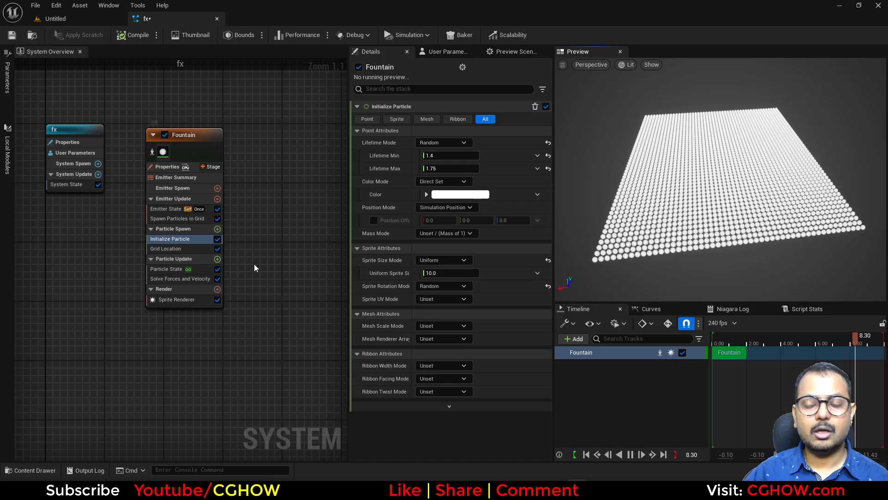
Add a Curl Noise Force module to Particle Update and check its motion on the particle grid
{"action": "left_click", "coordinate": [220, 258]}
{"action": "type", "text": "cur"}
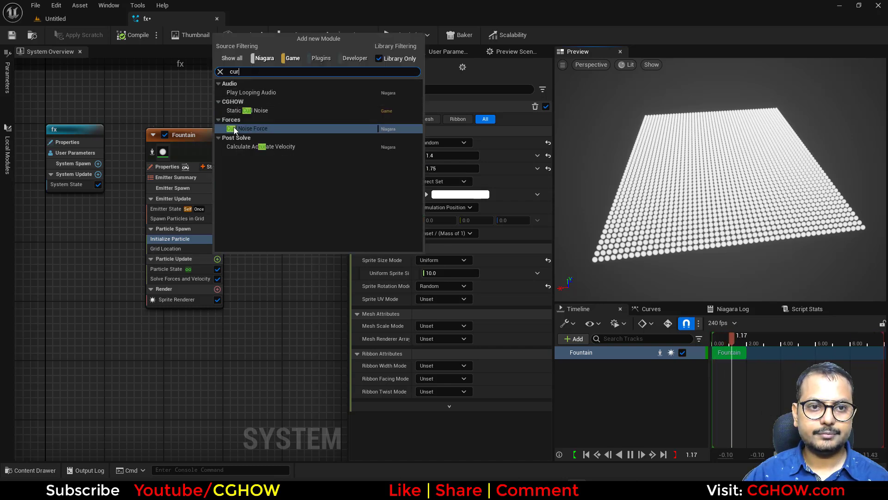
{"action": "left_click", "coordinate": [249, 128]}
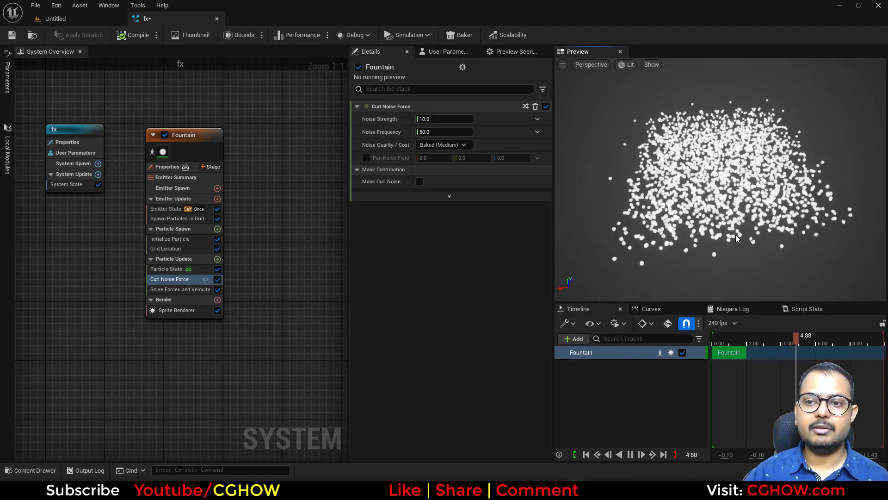
{"action": "scroll", "coordinate": [761, 187], "scroll_direction": "up", "scroll_amount": 2}
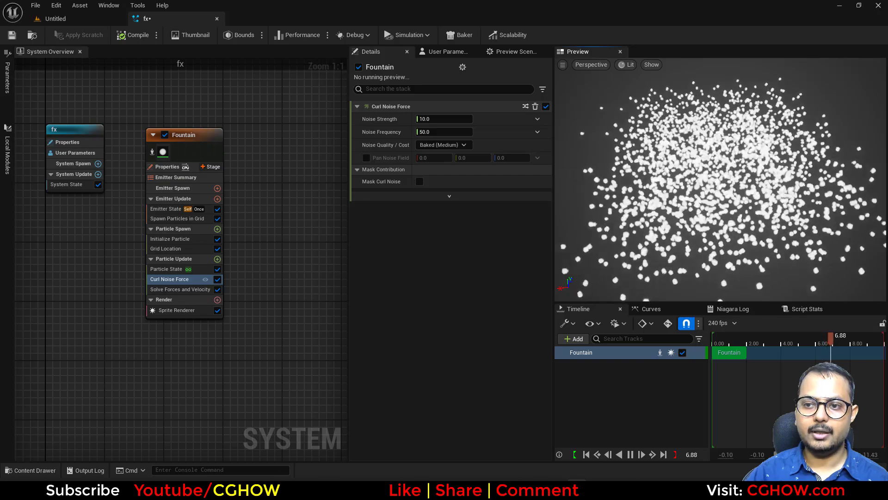
{"action": "scroll", "coordinate": [737, 220], "scroll_direction": "up", "scroll_amount": 2}
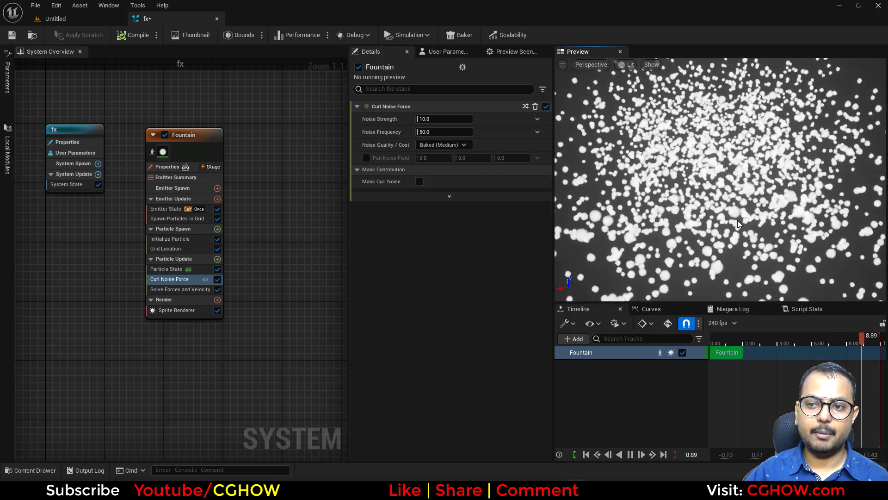
Add a Spring Force module to the emitter's Particle Update group
{"action": "left_click", "coordinate": [217, 258]}
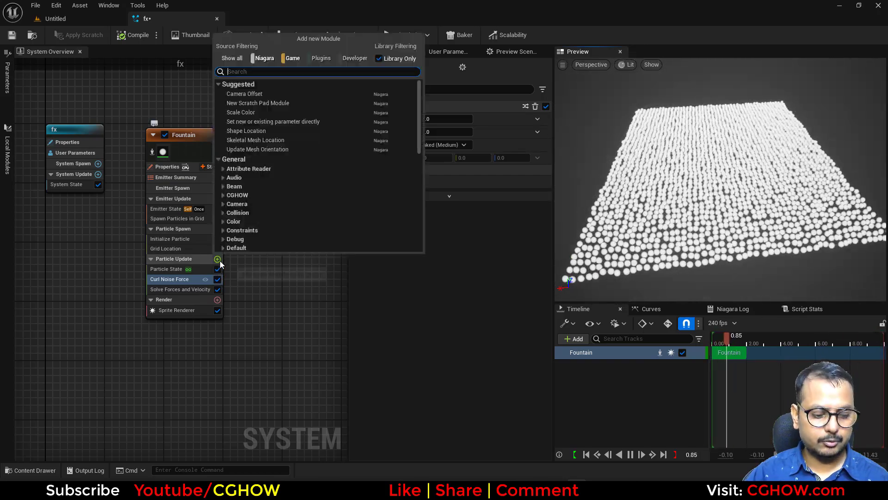
{"action": "type", "text": "spri"}
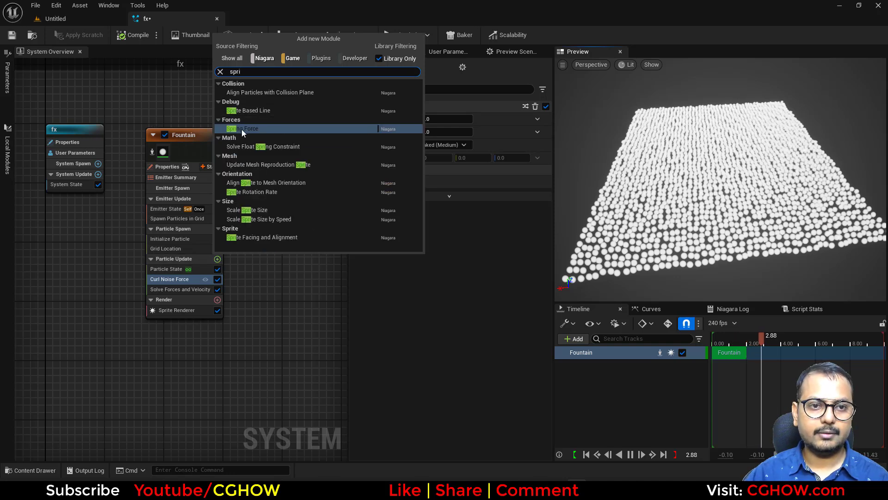
{"action": "left_click", "coordinate": [241, 129]}
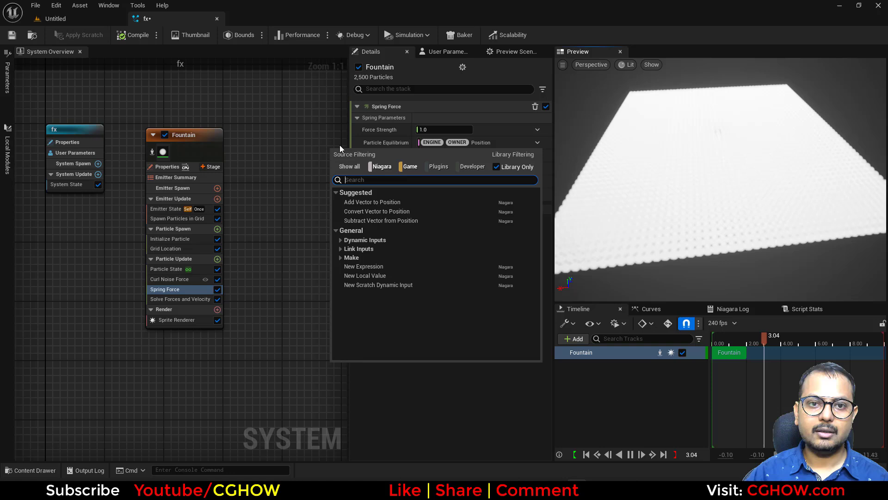
Link the Spring Force's Particle Equilibrium to Particles Initial Position and set Spring Tightness to 5
{"action": "left_click", "coordinate": [340, 145]}
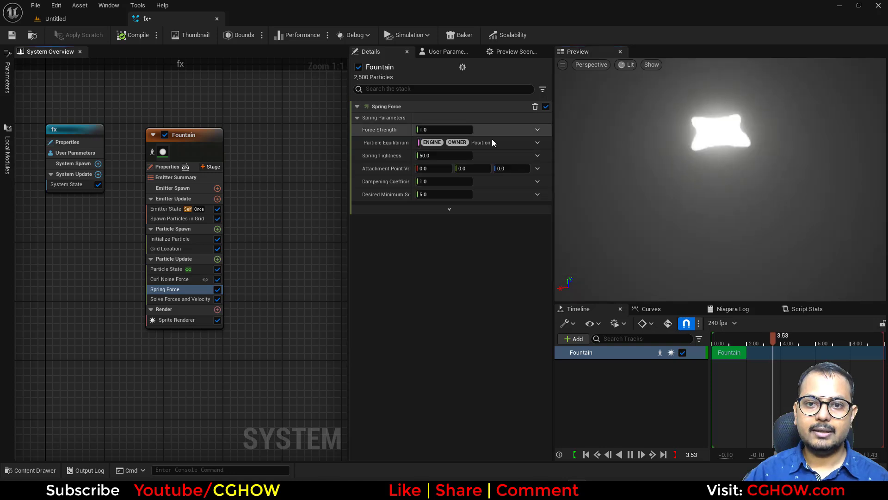
{"action": "left_click", "coordinate": [535, 147]}
{"action": "type", "text": "ini"}
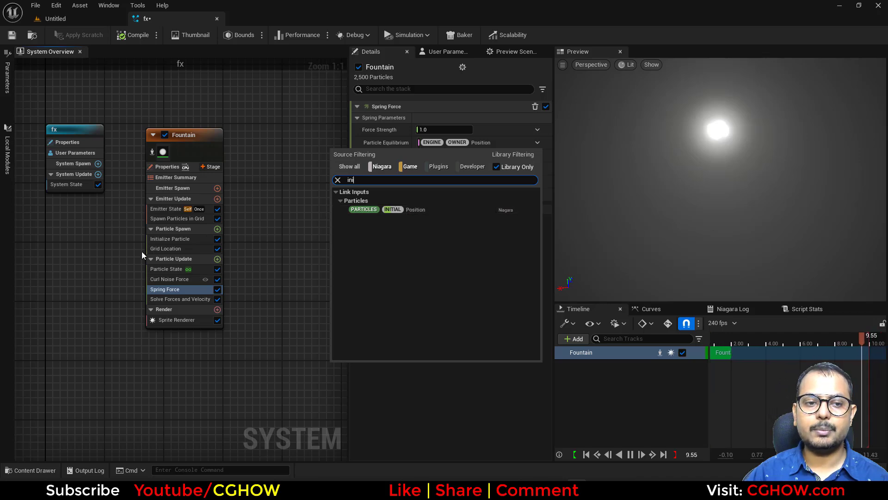
{"action": "left_click", "coordinate": [432, 212]}
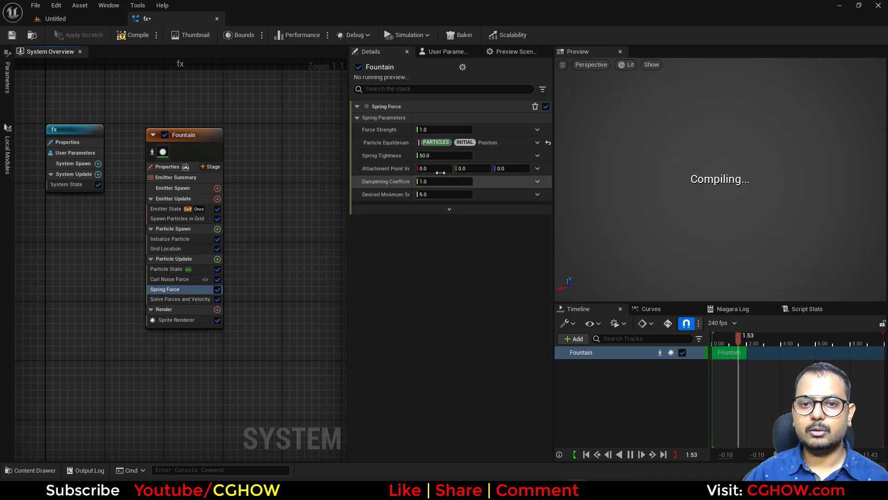
{"action": "left_click", "coordinate": [439, 155]}
{"action": "type", "text": "5"}
{"action": "key", "text": "Return"}
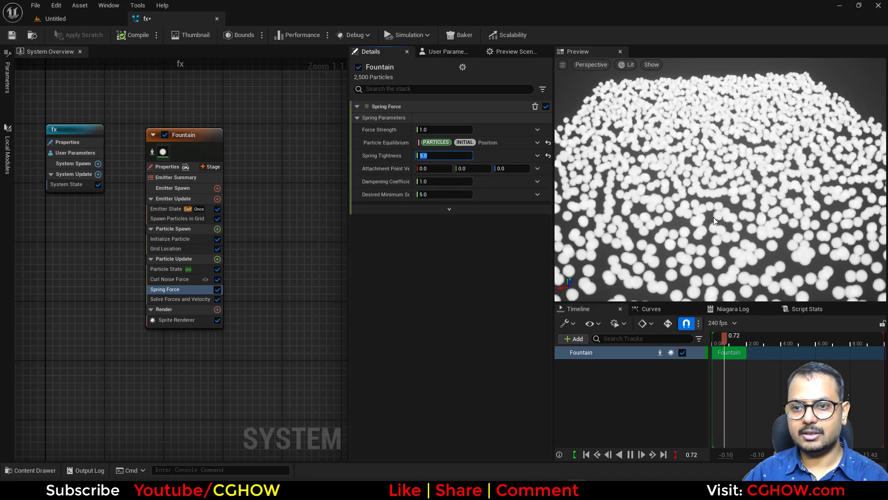
{"action": "left_click_drag", "start_coordinate": [714, 218], "coordinate": [713, 199]}
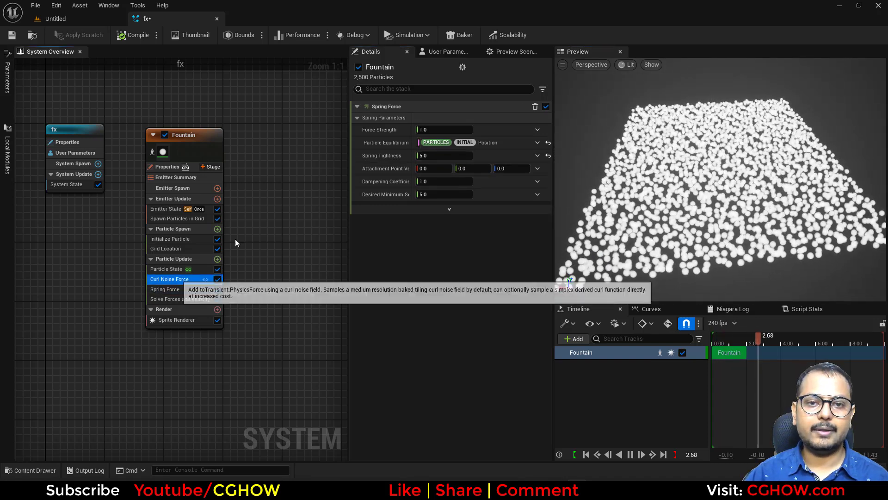
Set the Curl Noise Force's Noise Frequency to 10
{"action": "left_click", "coordinate": [169, 279]}
{"action": "left_click", "coordinate": [434, 132]}
{"action": "type", "text": "10"}
{"action": "key", "text": "Return"}
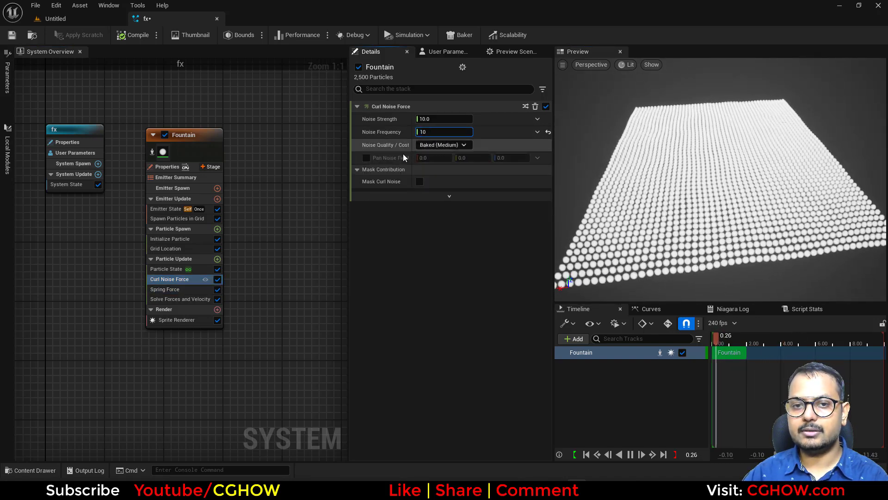
Enable Pan Noise Field in the Curl Noise Force and set it to 0.2, 0.5, 1.0
{"action": "left_click", "coordinate": [367, 158]}
{"action": "type", "text": "1"}
{"action": "left_click", "coordinate": [461, 158]}
{"action": "type", "text": ".5"}
{"action": "left_click", "coordinate": [431, 158]}
{"action": "type", "text": ".2"}
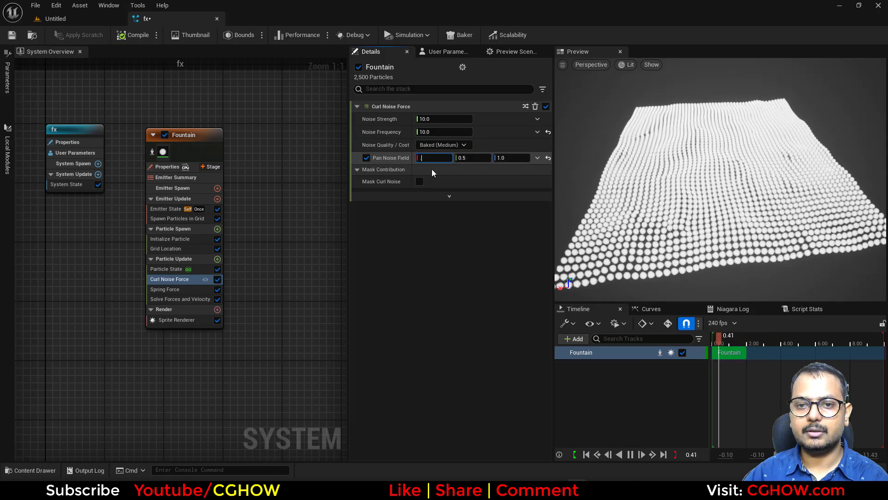
{"action": "key", "text": "Return"}
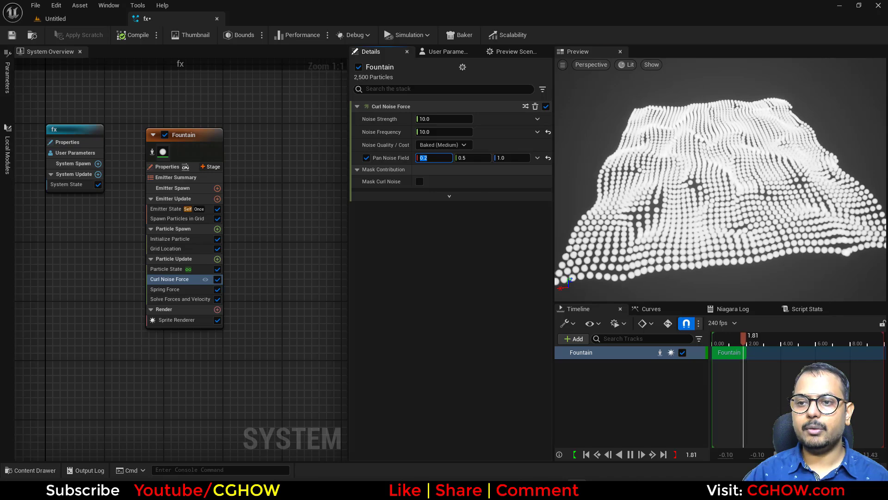
{"action": "scroll", "coordinate": [786, 209], "scroll_direction": "down", "scroll_amount": 3}
{"action": "left_click_drag", "start_coordinate": [787, 208], "coordinate": [861, 226]}
{"action": "left_click_drag", "start_coordinate": [762, 232], "coordinate": [703, 229]}
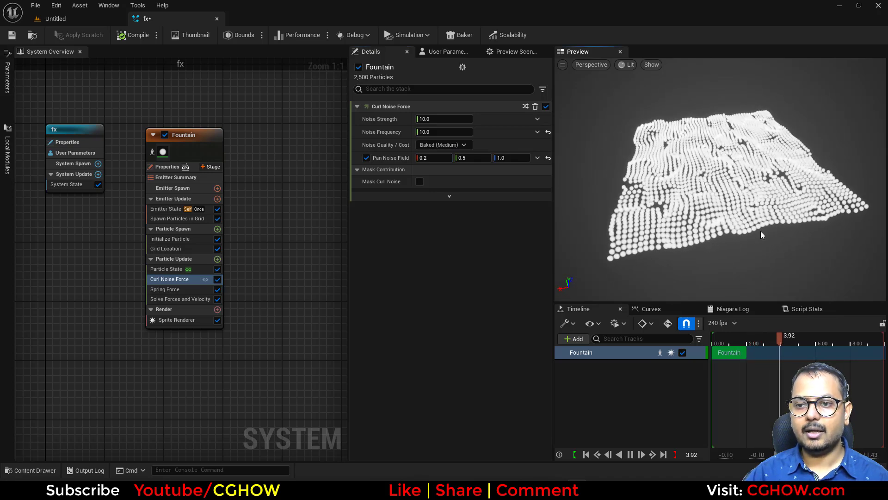
{"action": "scroll", "coordinate": [762, 232], "scroll_direction": "up", "scroll_amount": 3}
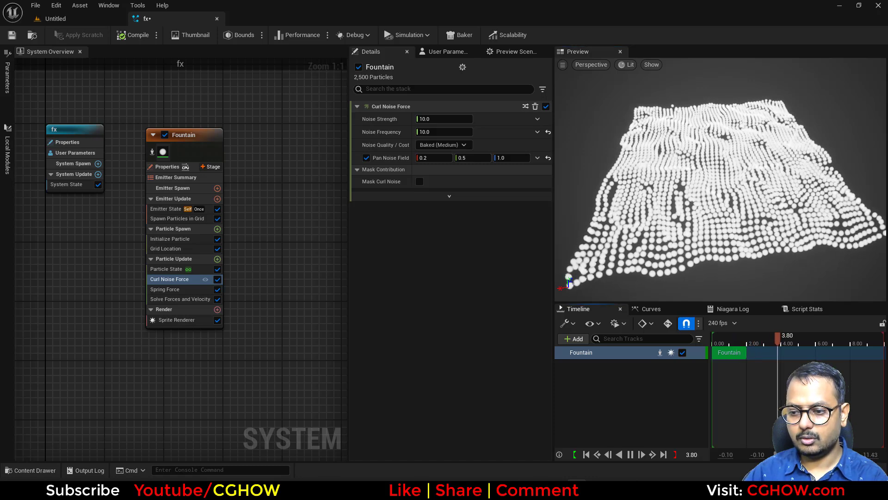
{"action": "scroll", "coordinate": [741, 337], "scroll_direction": "down", "scroll_amount": 5}
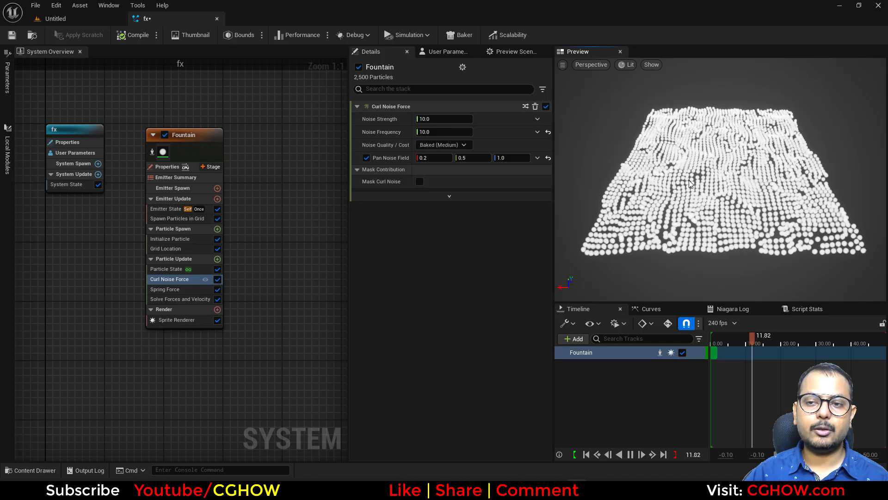
Switch to the browser, look through the channel's curl noise video results, and return to the Niagara editor
{"action": "left_click", "coordinate": [443, 470]}
{"action": "key", "text": "ctrl+shift+Tab"}
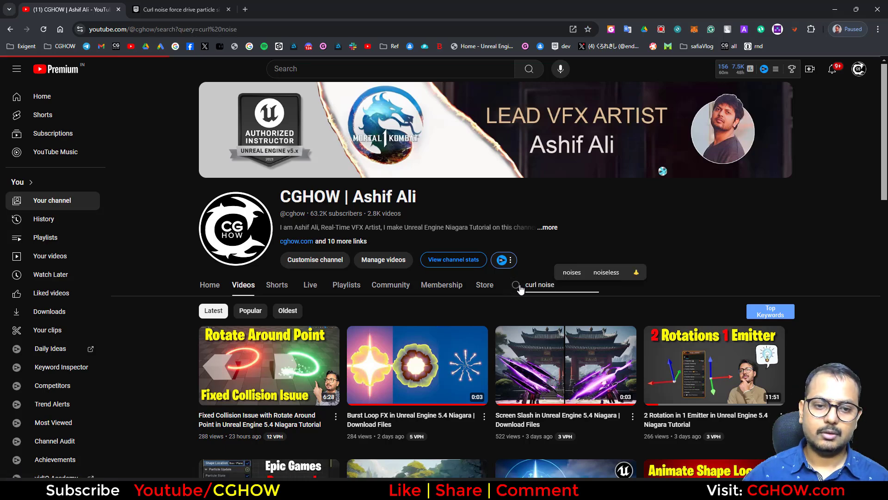
{"action": "scroll", "coordinate": [146, 267], "scroll_direction": "down", "scroll_amount": 7}
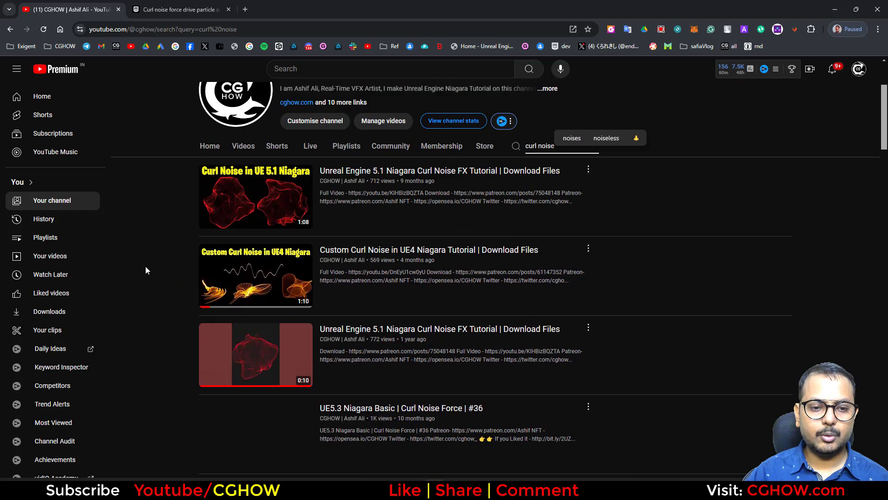
{"action": "scroll", "coordinate": [145, 267], "scroll_direction": "down", "scroll_amount": 3}
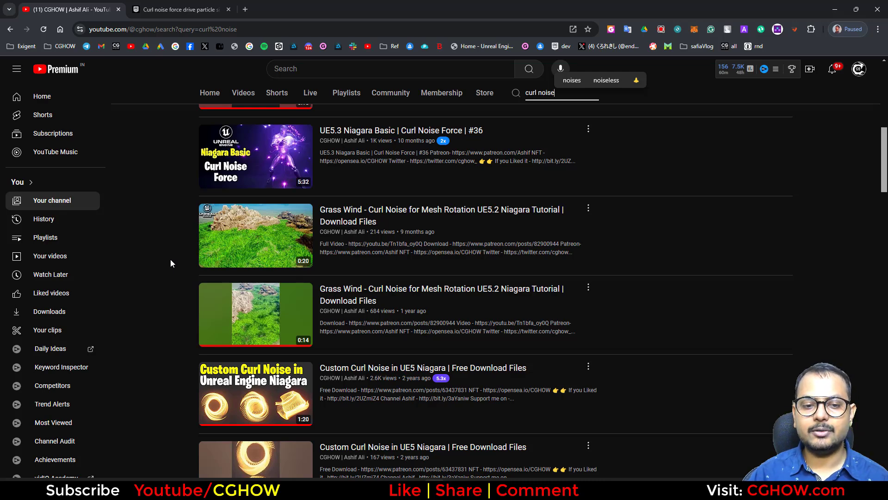
{"action": "scroll", "coordinate": [170, 263], "scroll_direction": "down", "scroll_amount": 2}
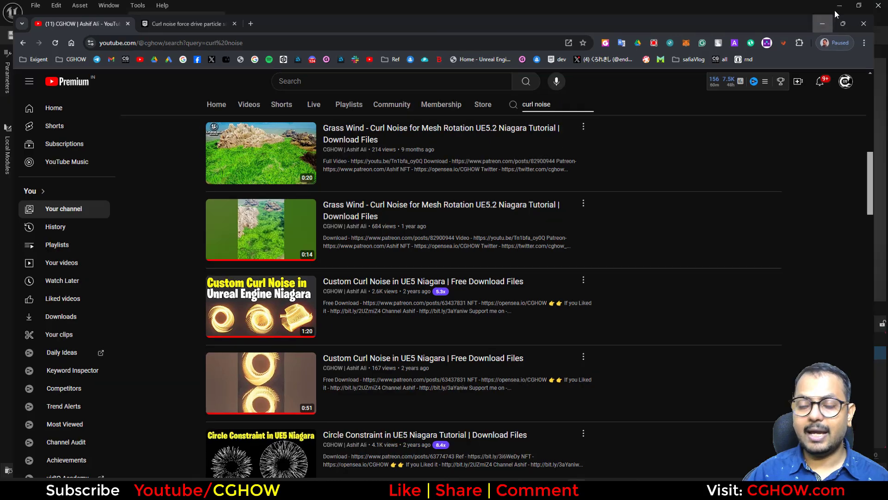
{"action": "left_click", "coordinate": [835, 10]}
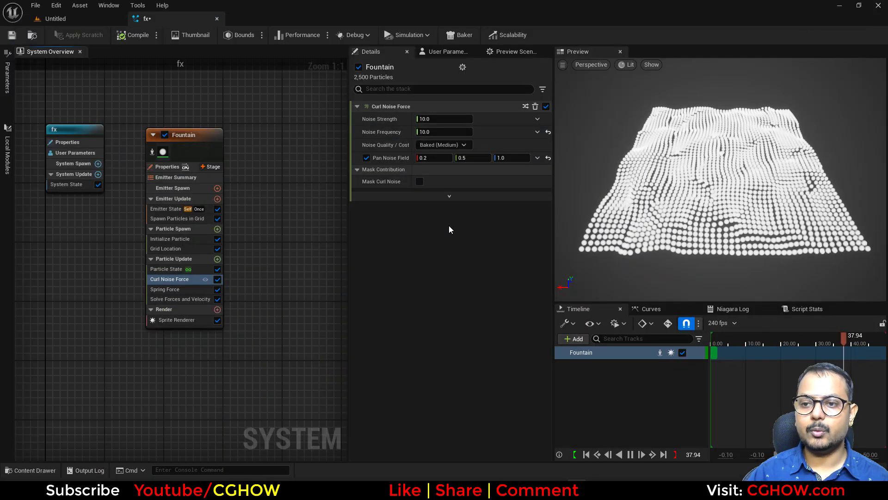
Add a Color module to Particle Update and drive its Color with Lerp Linear Colors
{"action": "left_click_drag", "start_coordinate": [699, 177], "coordinate": [701, 197]}
{"action": "scroll", "coordinate": [699, 177], "scroll_direction": "up", "scroll_amount": 2}
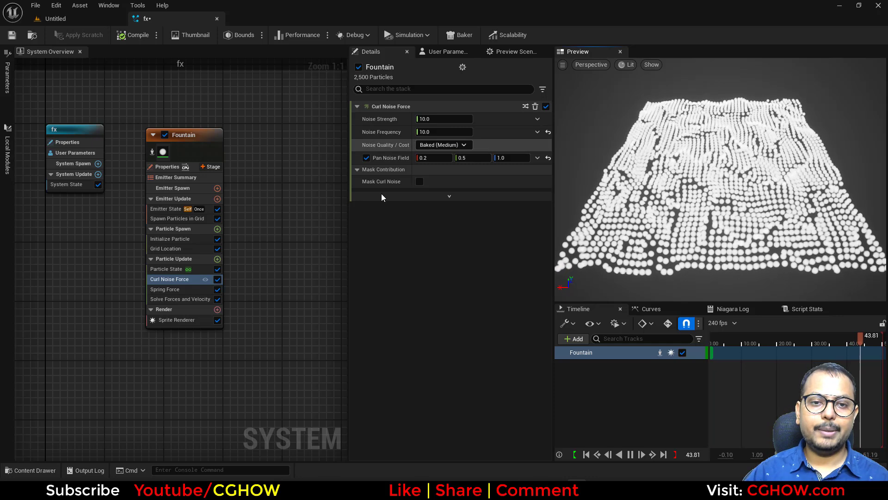
{"action": "left_click", "coordinate": [217, 259]}
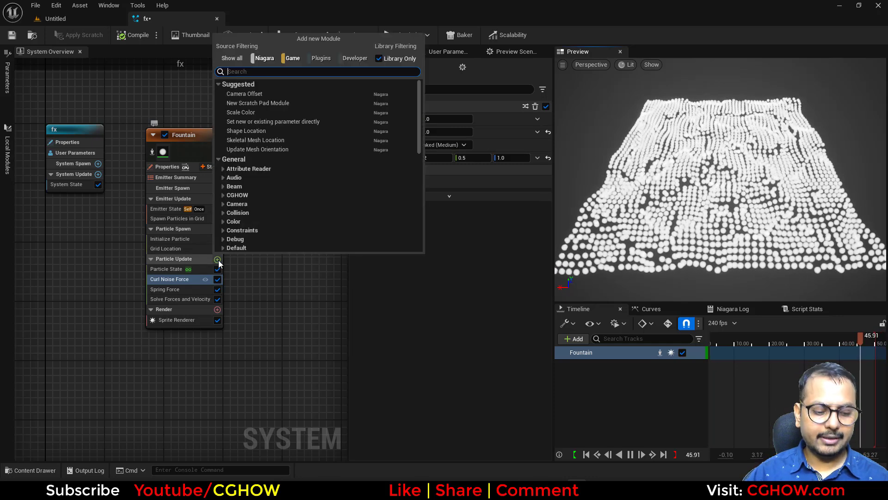
{"action": "type", "text": "colo"}
{"action": "left_click", "coordinate": [229, 124]}
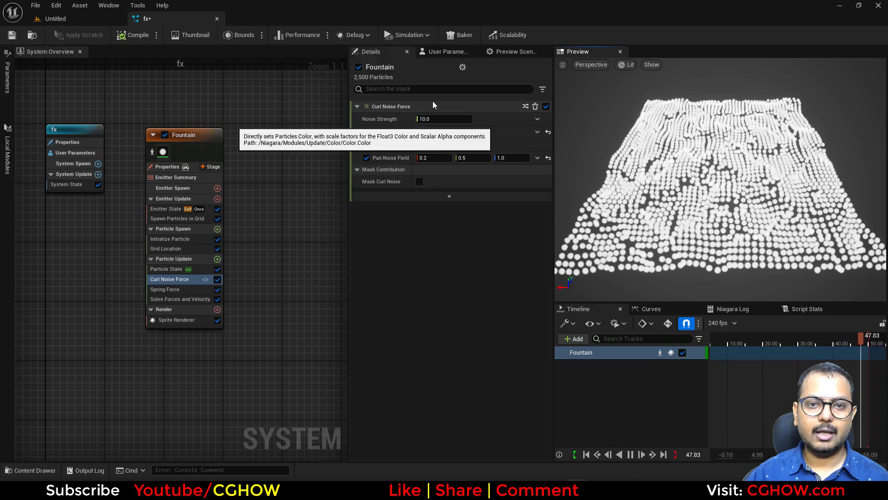
{"action": "left_click", "coordinate": [537, 120]}
{"action": "type", "text": "lerp"}
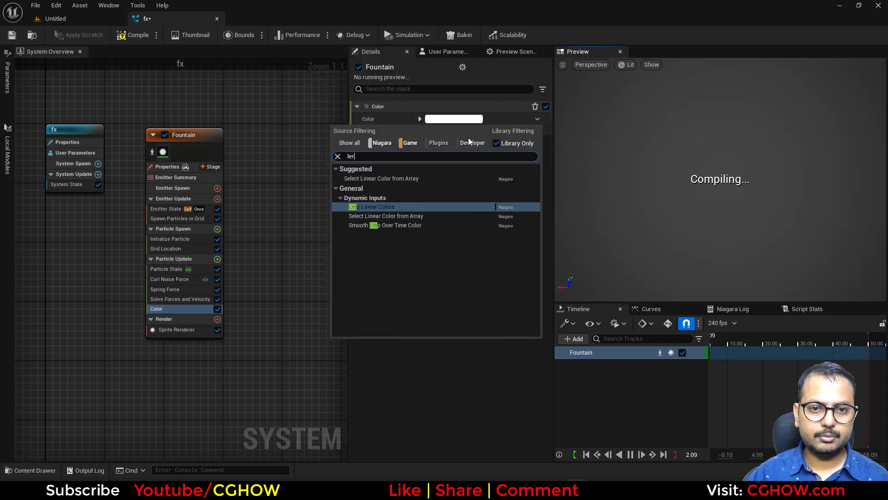
{"action": "left_click", "coordinate": [375, 204]}
Set the StartColor to red by entering 0 for both green and blue
{"action": "left_click", "coordinate": [450, 133]}
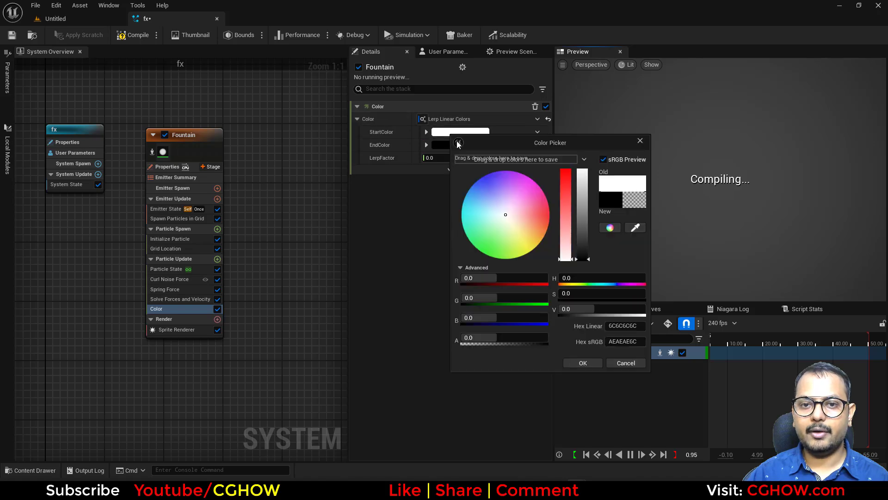
{"action": "left_click", "coordinate": [484, 297]}
{"action": "type", "text": "0"}
{"action": "left_click", "coordinate": [481, 318]}
{"action": "type", "text": "0"}
{"action": "key", "text": "Return"}
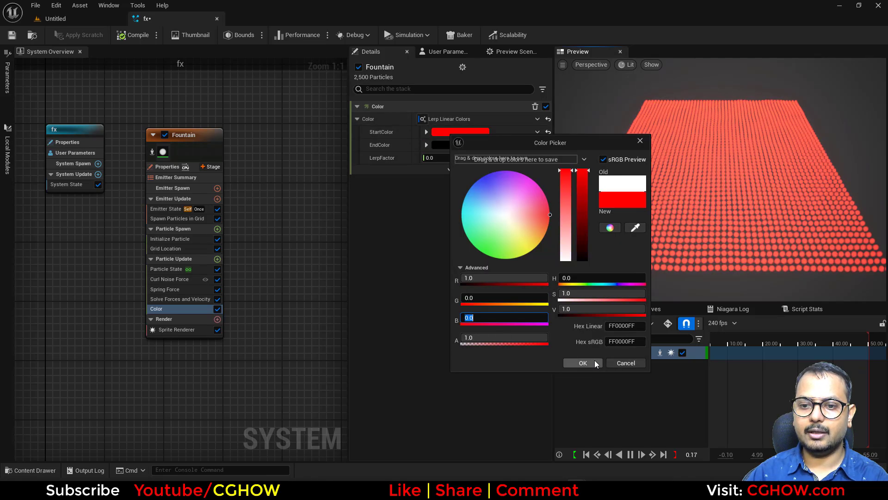
{"action": "left_click", "coordinate": [583, 363]}
Set the EndColor to green by entering a green value of 1
{"action": "left_click", "coordinate": [445, 144]}
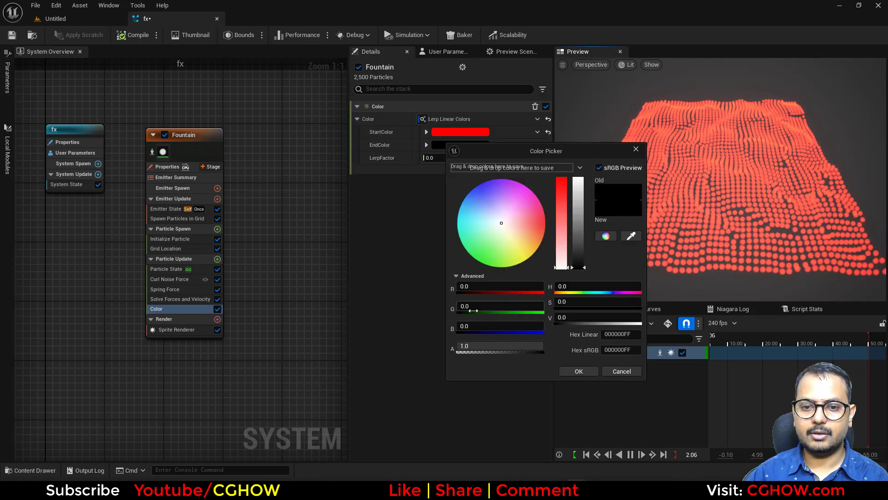
{"action": "left_click", "coordinate": [471, 306]}
{"action": "type", "text": "1"}
{"action": "key", "text": "Return"}
{"action": "left_click", "coordinate": [576, 365]}
Set the Color module's LerpFactor to 1
{"action": "left_click", "coordinate": [445, 160]}
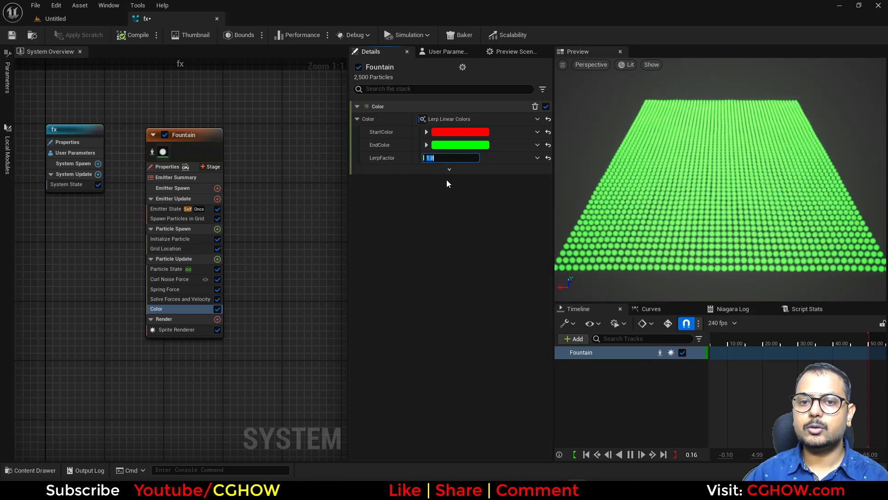
{"action": "type", "text": "1"}
{"action": "key", "text": "Return"}
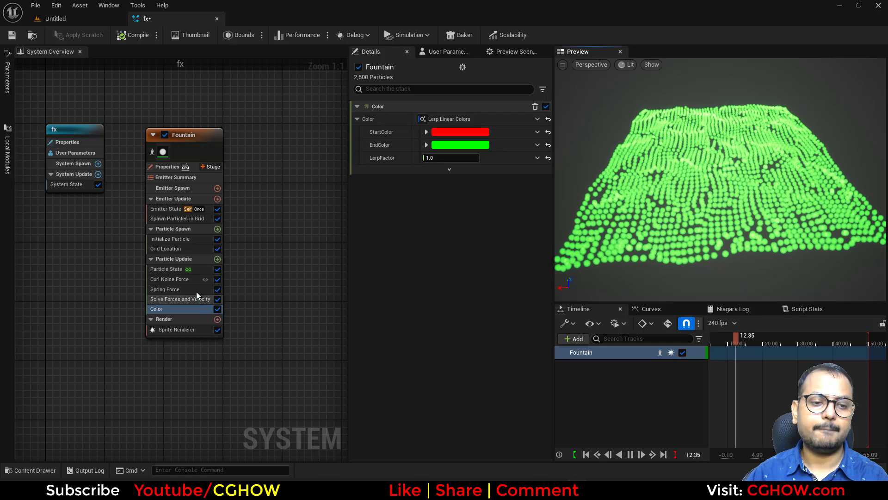
Assign a Clamp Float dynamic input to the Color module's LerpFactor
{"action": "left_click", "coordinate": [536, 158]}
{"action": "type", "text": "clam"}
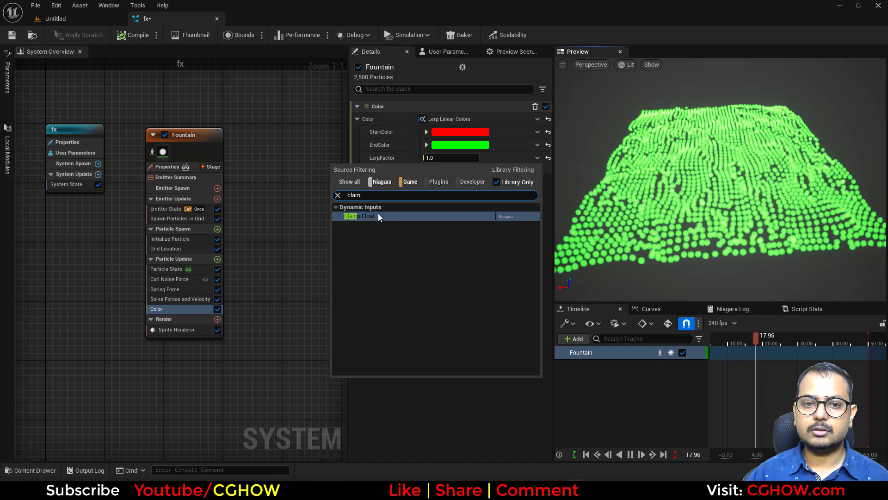
{"action": "left_click", "coordinate": [370, 216]}
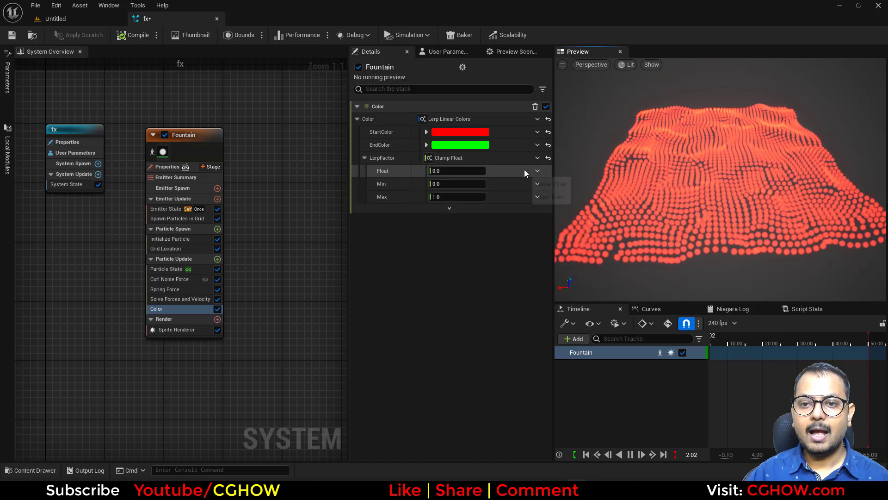
Inspect the Curl Noise Force's parameter writes and return to the Color module's settings
{"action": "left_click", "coordinate": [537, 171]}
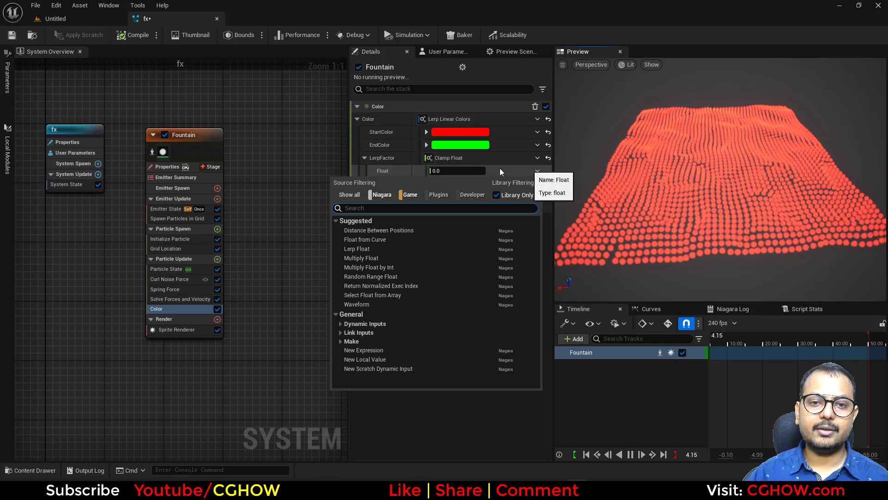
{"action": "left_click", "coordinate": [302, 198]}
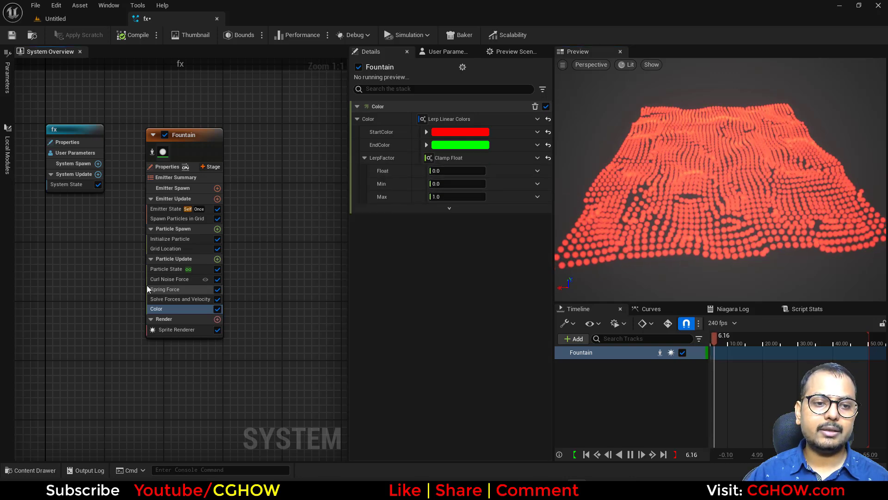
{"action": "left_click", "coordinate": [184, 279]}
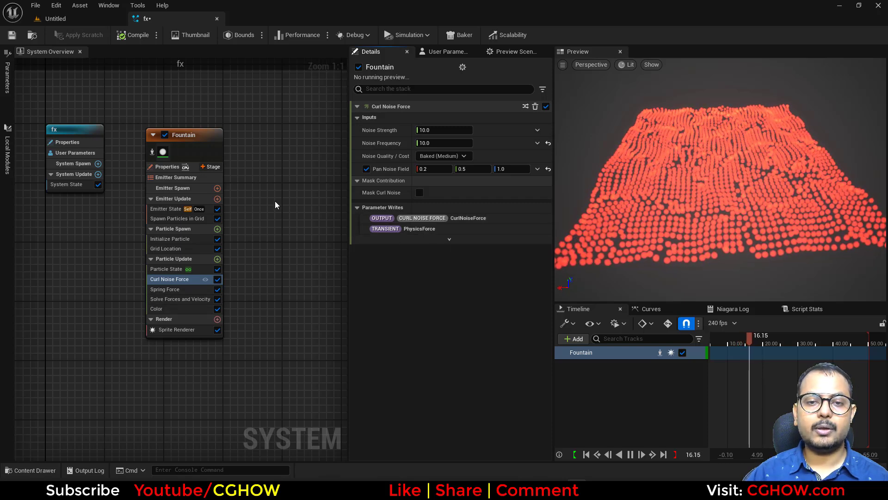
{"action": "left_click", "coordinate": [172, 290]}
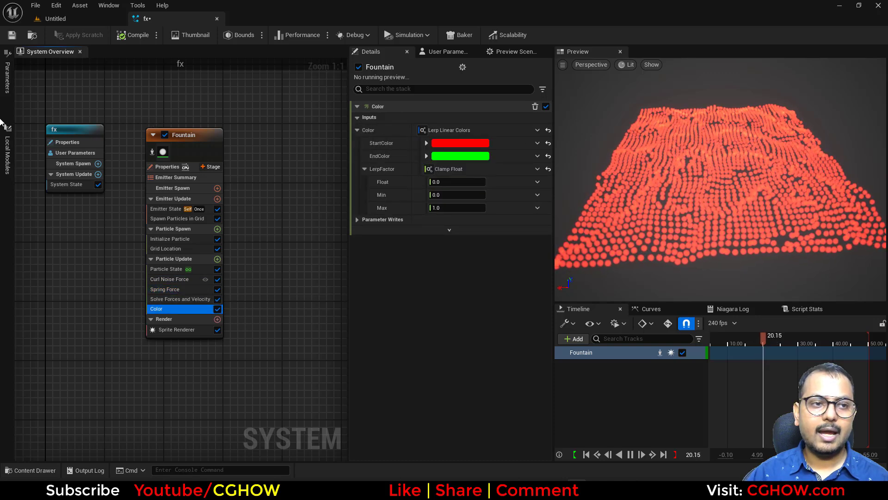
Find the transient PhysicsForce parameter, assign it to the Clamp Float's Float input, and set its Channel to Y
{"action": "left_click", "coordinate": [8, 93]}
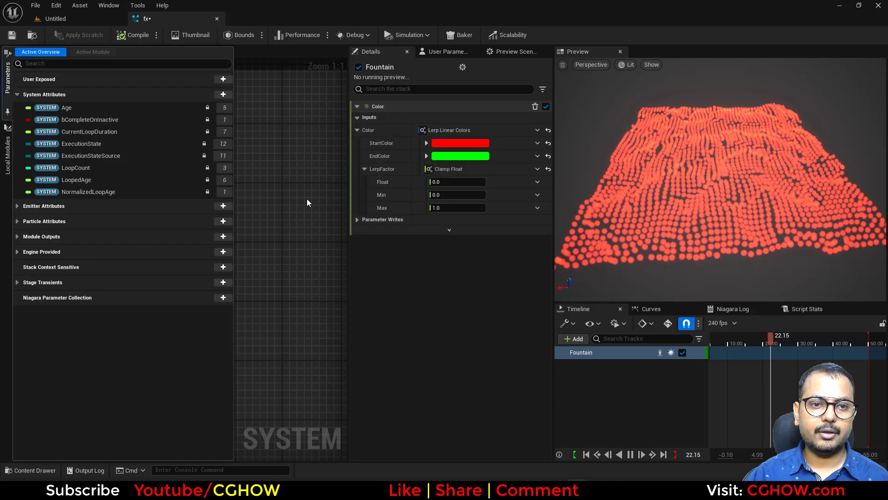
{"action": "right_click_drag", "start_coordinate": [307, 198], "coordinate": [409, 205]}
{"action": "left_click", "coordinate": [5, 79]}
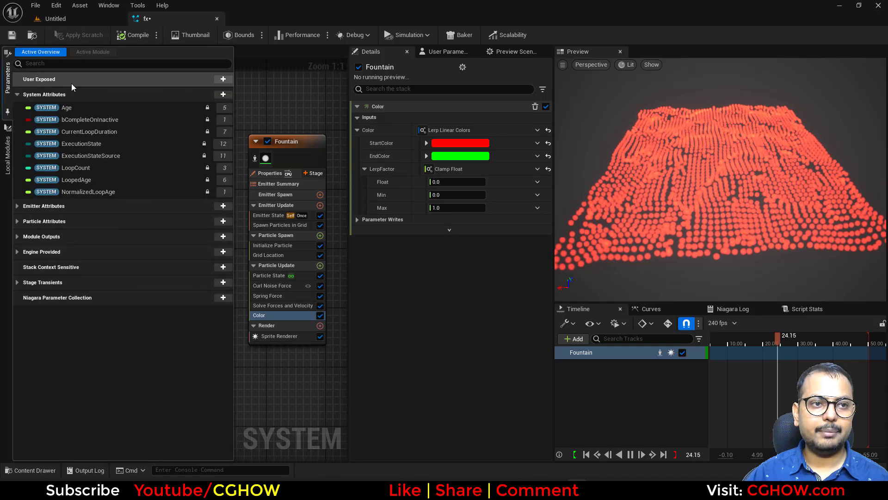
{"action": "type", "text": "cur"}
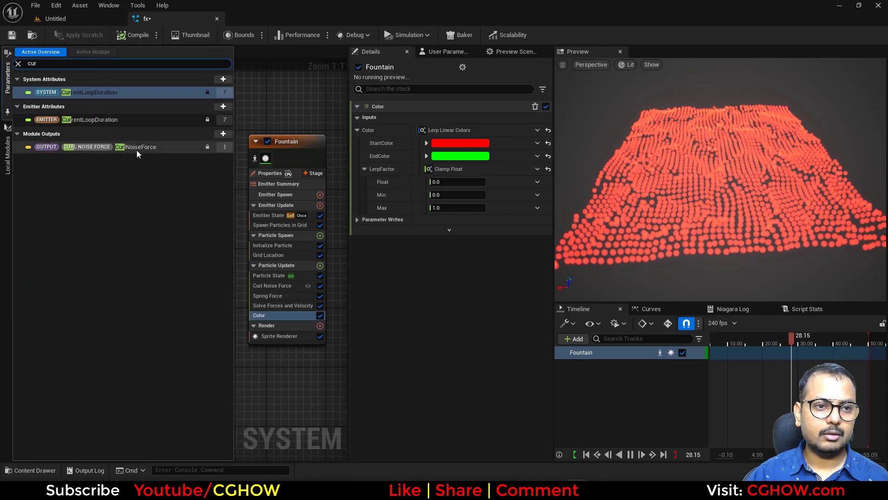
{"action": "type", "text": "phy"}
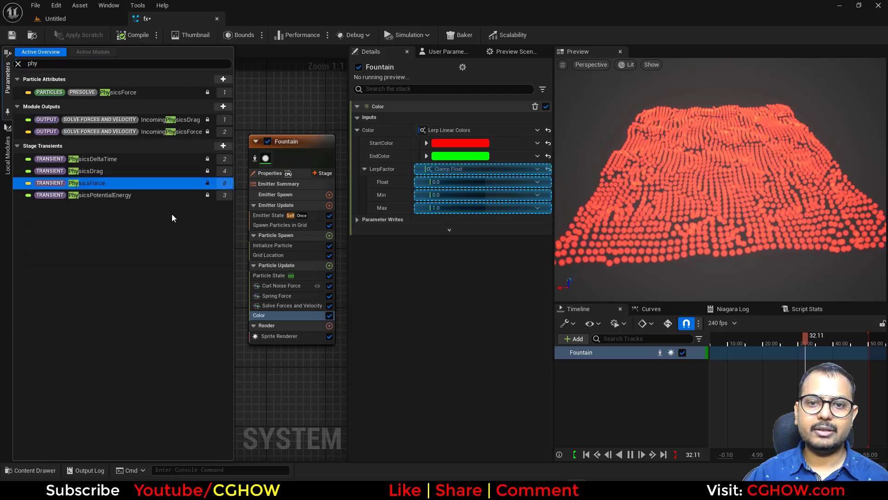
{"action": "left_click_drag", "start_coordinate": [451, 182], "coordinate": [451, 183]}
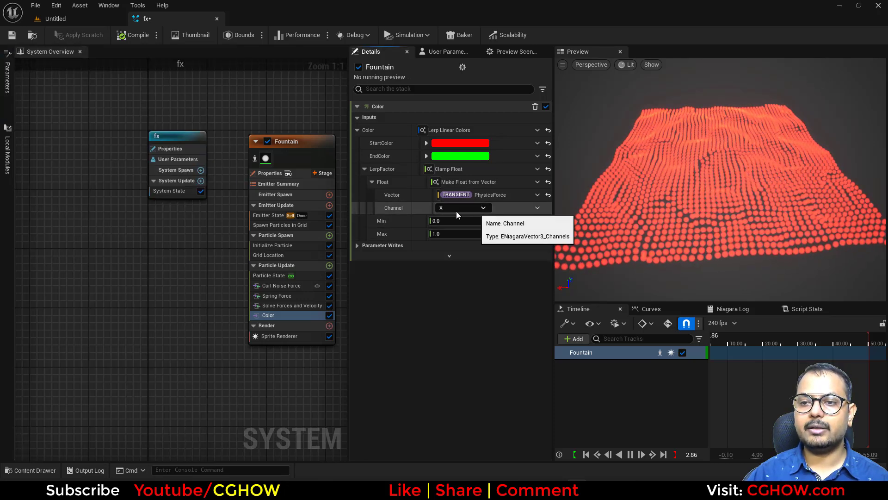
{"action": "left_click", "coordinate": [468, 208]}
{"action": "left_click", "coordinate": [462, 231]}
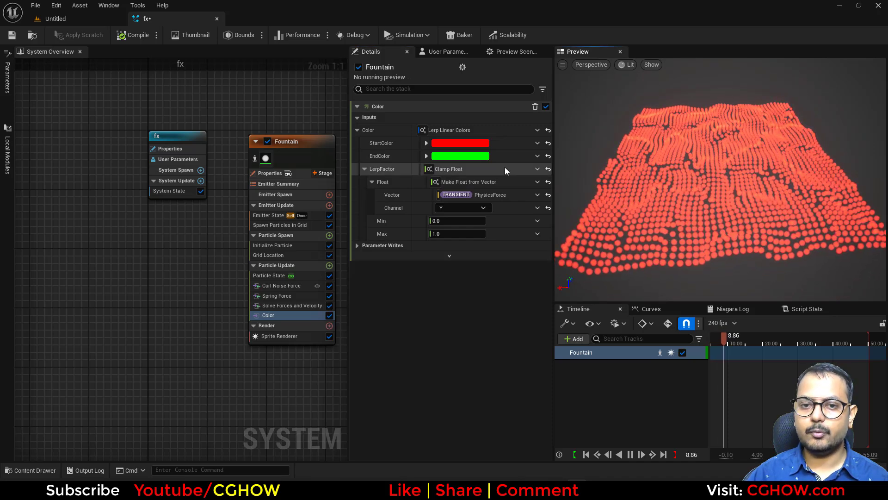
Copy the Make Float from Vector input on Float and replace it with a Multiply Float dynamic input
{"action": "right_click", "coordinate": [465, 184]}
{"action": "left_click", "coordinate": [519, 257]}
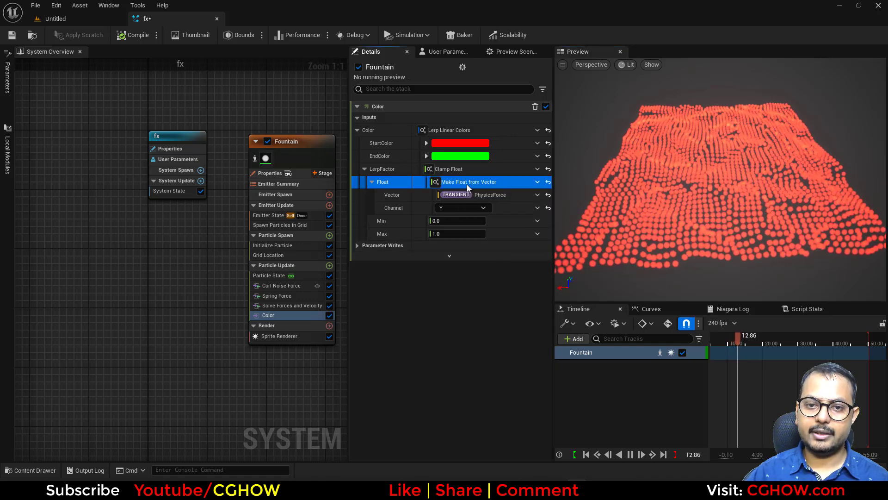
{"action": "left_click", "coordinate": [540, 181]}
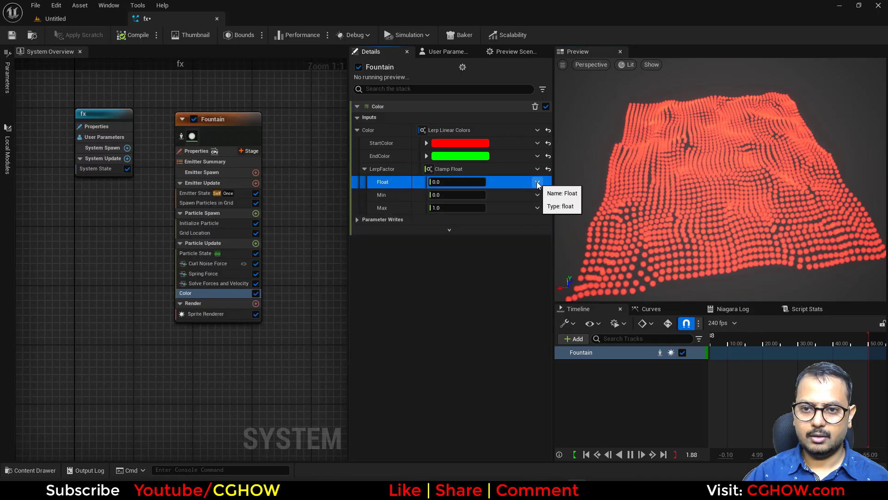
{"action": "left_click", "coordinate": [537, 182]}
{"action": "type", "text": "mul"}
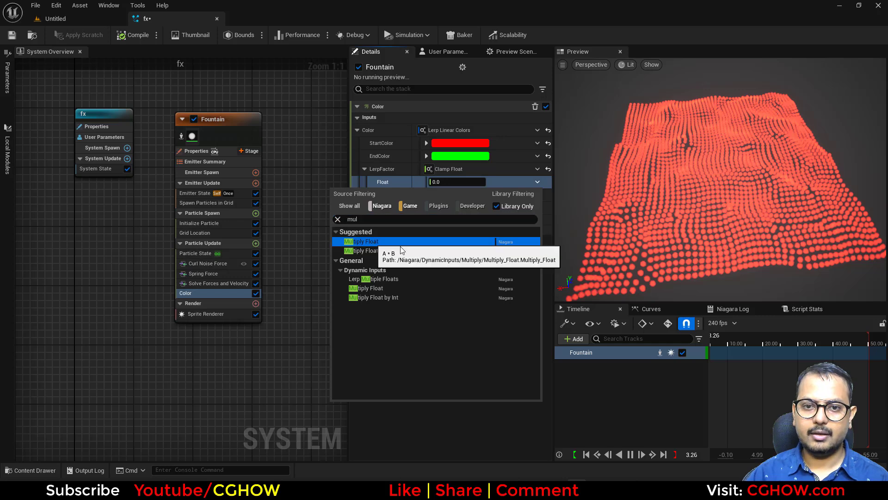
{"action": "left_click", "coordinate": [401, 244]}
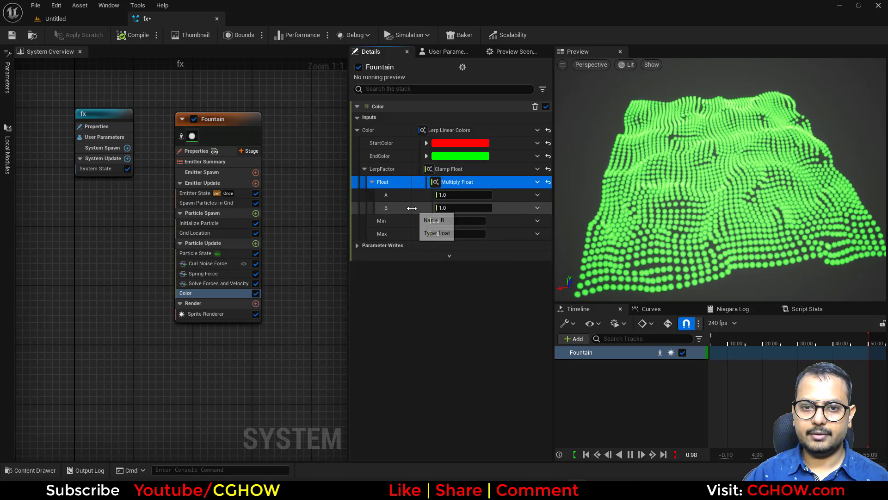
Paste the copied Make Float from Vector onto the Multiply Float's B with Channel X, and move the Color module above Solve Forces and Velocity
{"action": "right_click", "coordinate": [411, 208]}
{"action": "left_click", "coordinate": [447, 294]}
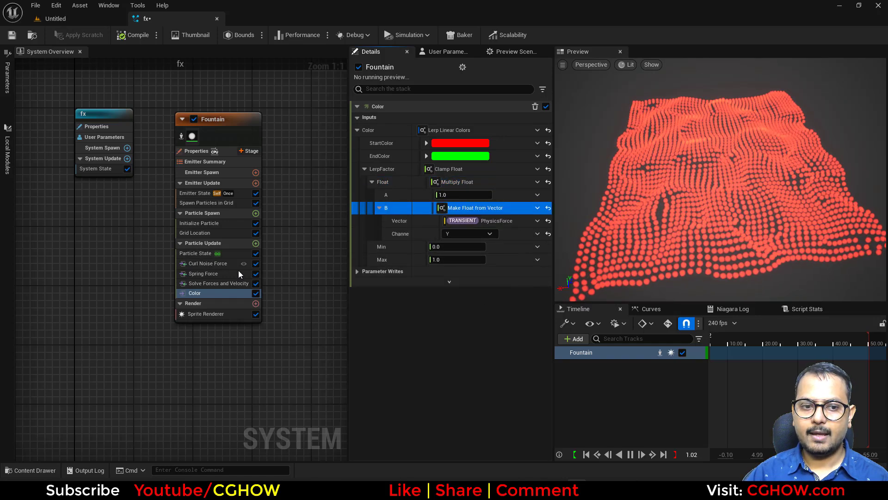
{"action": "left_click_drag", "start_coordinate": [197, 291], "coordinate": [201, 280]}
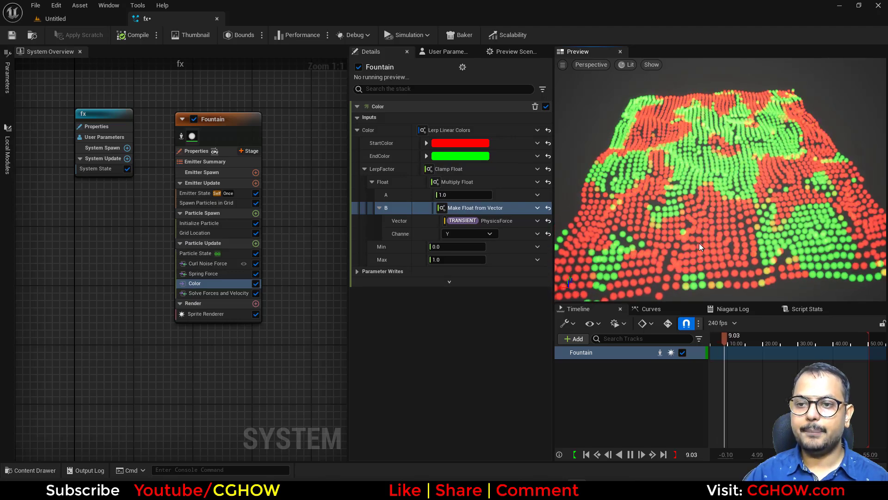
{"action": "scroll", "coordinate": [665, 238], "scroll_direction": "up", "scroll_amount": 4}
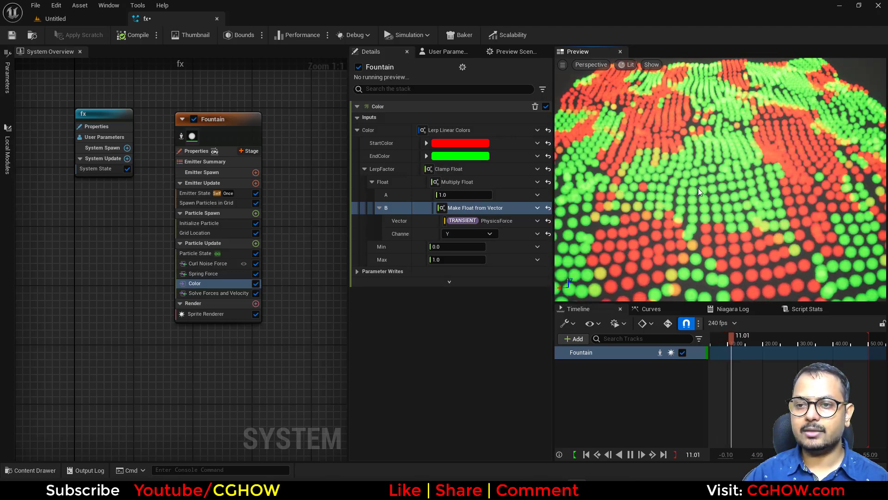
{"action": "scroll", "coordinate": [736, 209], "scroll_direction": "down", "scroll_amount": 4}
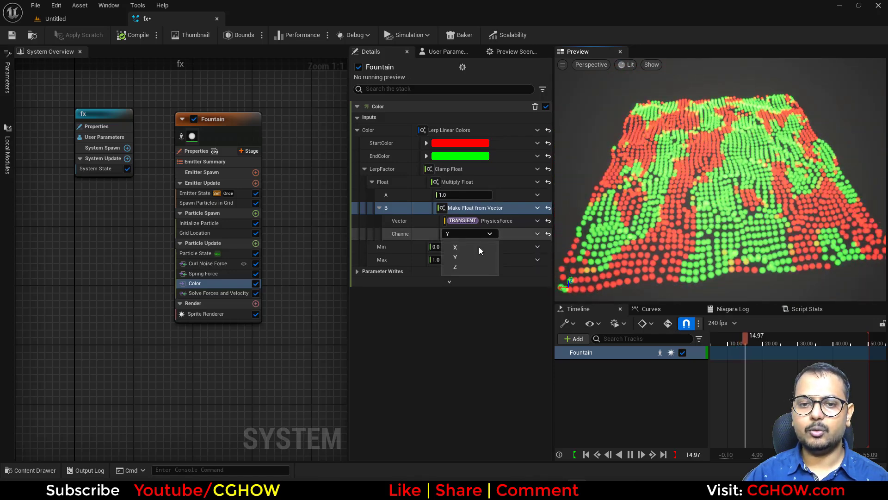
{"action": "left_click", "coordinate": [470, 249]}
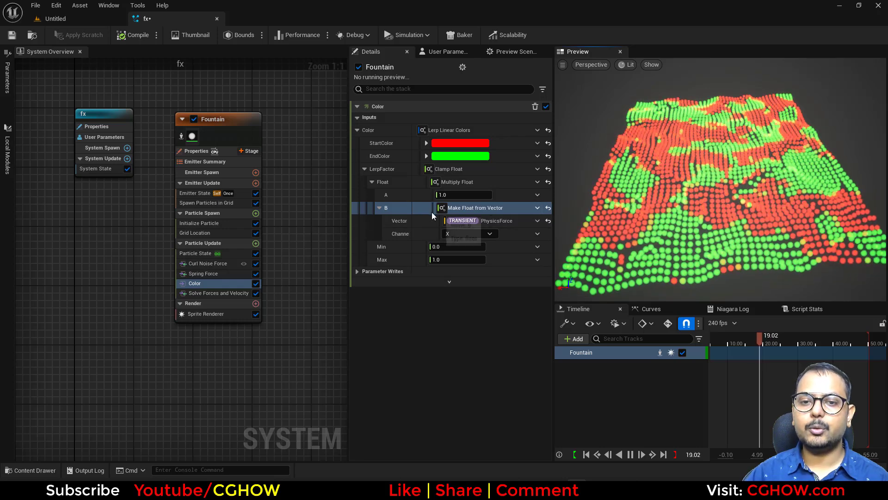
Replace the Multiply Float's B input with Vector Length and assign the transient PhysicsForce parameter to its Vector
{"action": "left_click", "coordinate": [535, 210]}
{"action": "type", "text": "vec"}
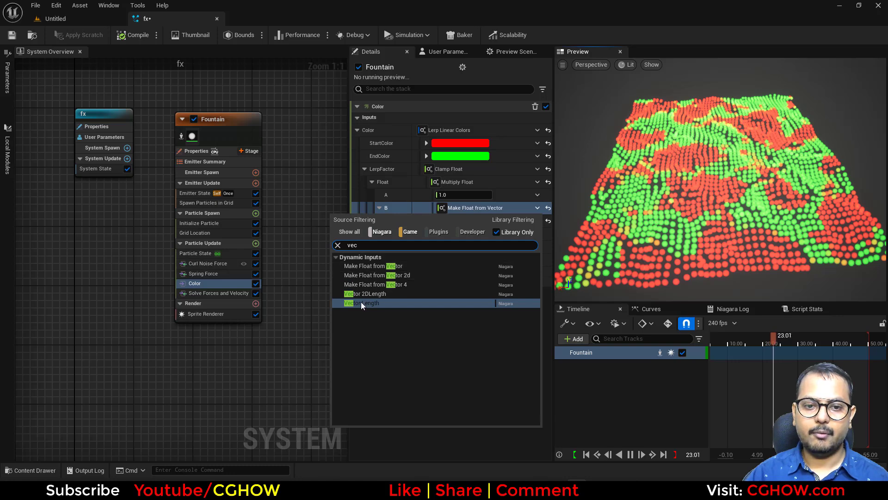
{"action": "left_click", "coordinate": [424, 302]}
{"action": "left_click", "coordinate": [8, 78]}
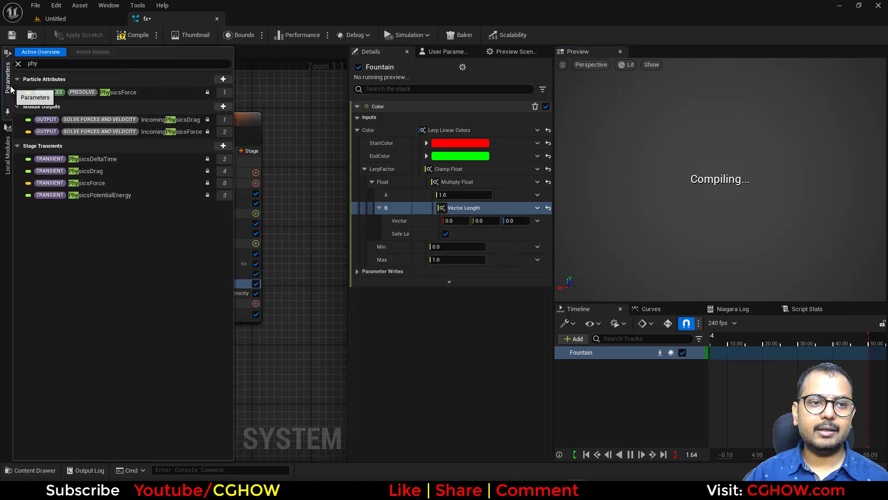
{"action": "left_click_drag", "start_coordinate": [85, 183], "coordinate": [455, 223]}
{"action": "left_click", "coordinate": [420, 327]}
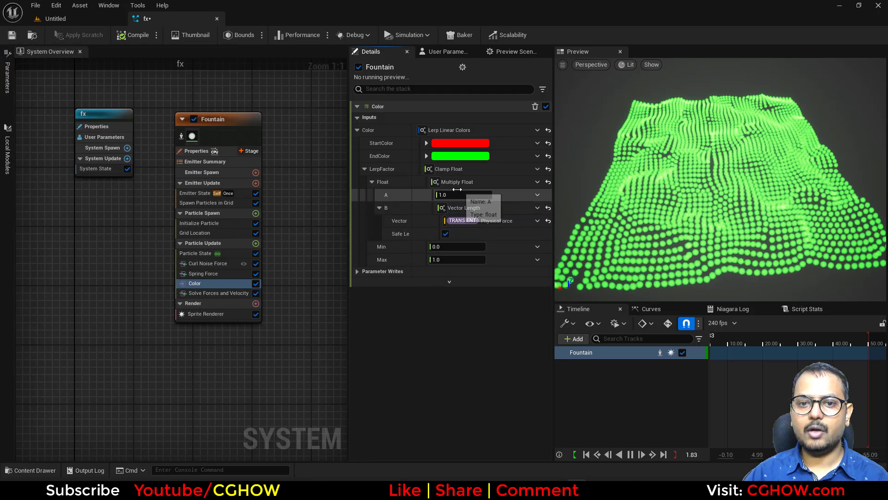
Try 0.001 and 0.0001 as the Multiply Float's A value
{"action": "left_click", "coordinate": [457, 194]}
{"action": "type", "text": "0.001"}
{"action": "key", "text": "Return"}
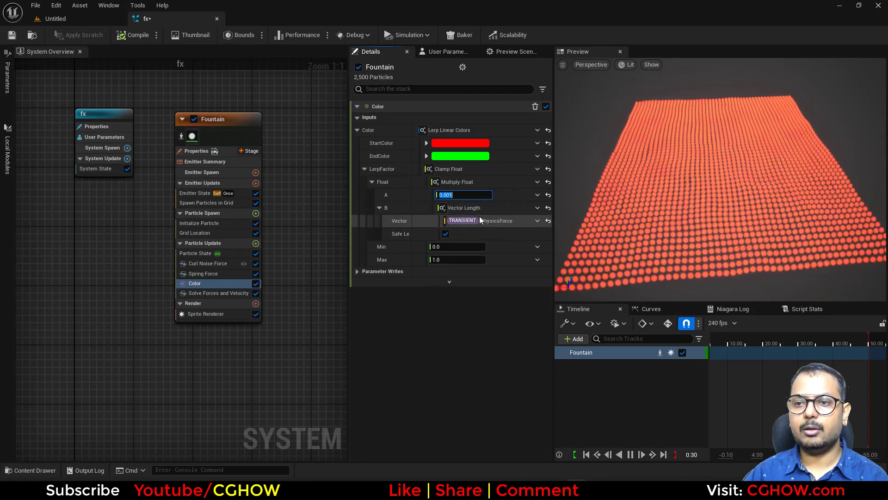
{"action": "type", "text": "0.0001"}
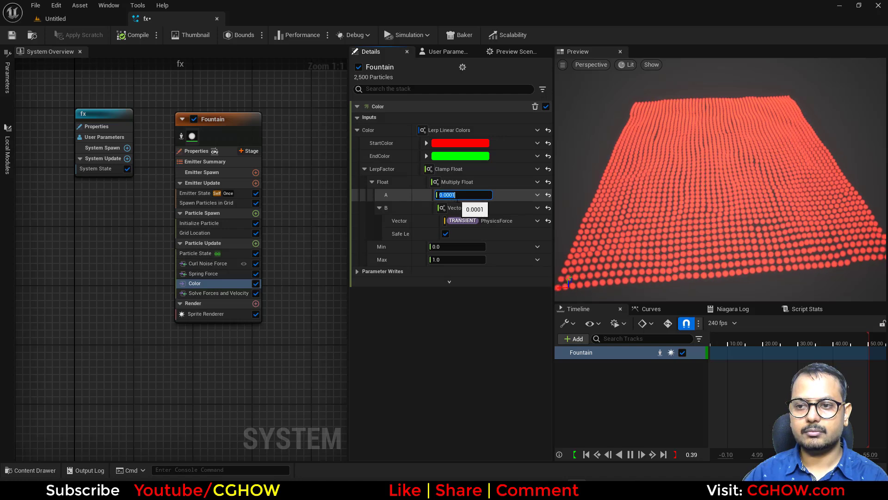
{"action": "key", "text": "Return"}
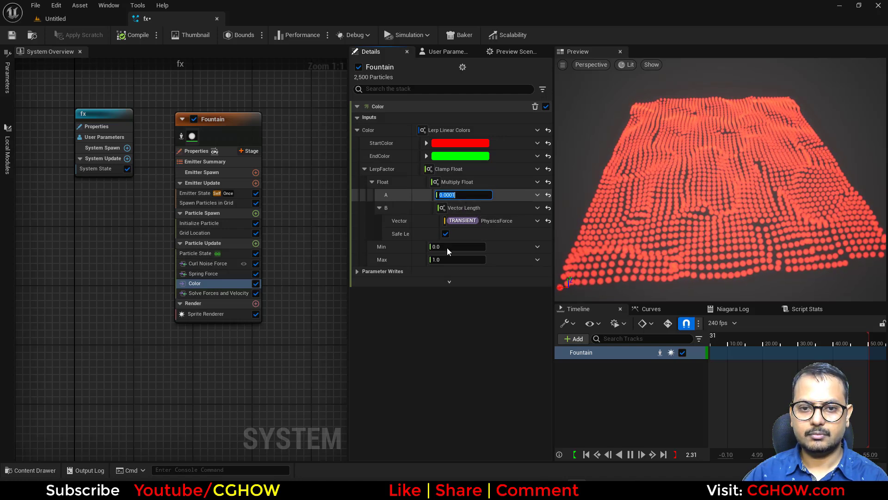
Turn off Vector Length's Safe Length Calculation and set the Multiply Float's A to 0.1
{"action": "left_click", "coordinate": [445, 234]}
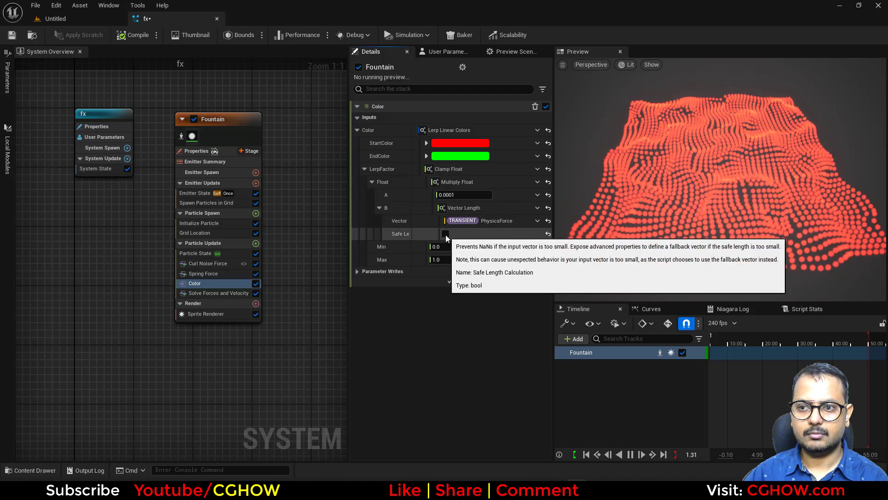
{"action": "left_click", "coordinate": [465, 194]}
{"action": "type", "text": "0.1"}
{"action": "key", "text": "Return"}
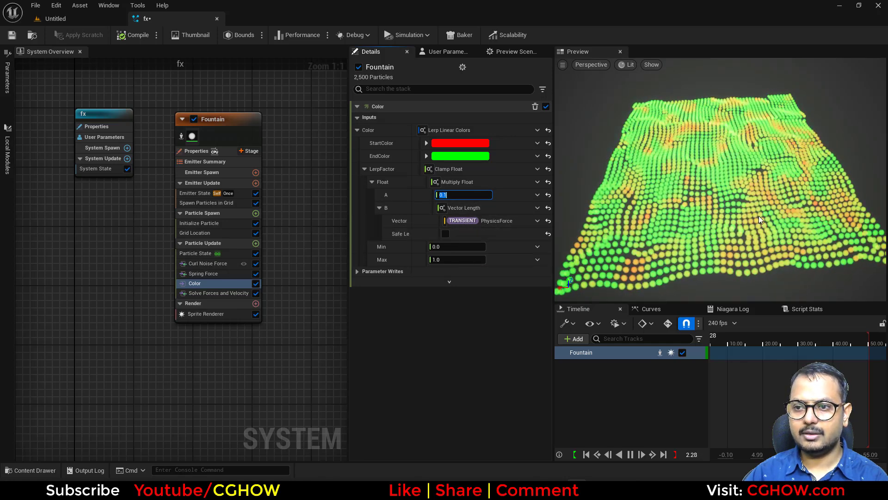
Compare 0.05 and 0.02 as the Multiply Float's A value and settle on 0.05
{"action": "mouse_move", "coordinate": [759, 215]}
{"action": "left_mouse_down"}
{"action": "mouse_move", "coordinate": [724, 234]}
{"action": "mouse_move", "coordinate": [737, 206]}
{"action": "mouse_move", "coordinate": [759, 225]}
{"action": "left_mouse_up"}
{"action": "left_click", "coordinate": [469, 193]}
{"action": "type", "text": "0.05"}
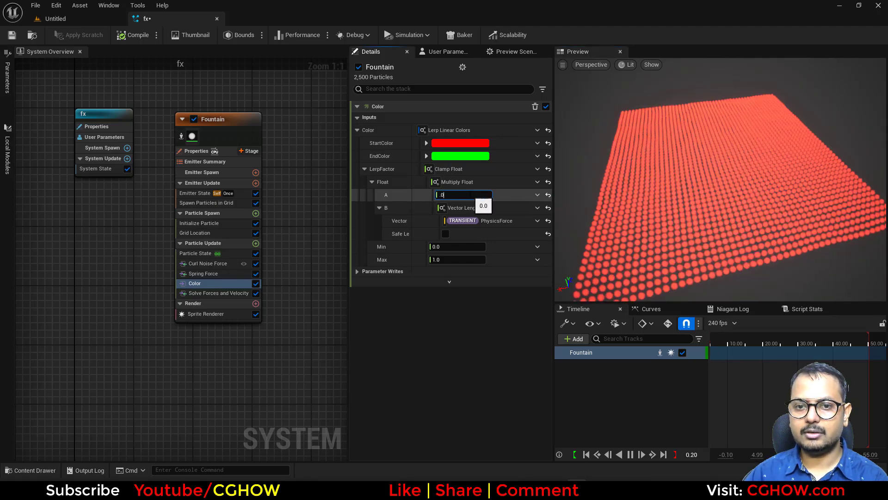
{"action": "key", "text": "Return"}
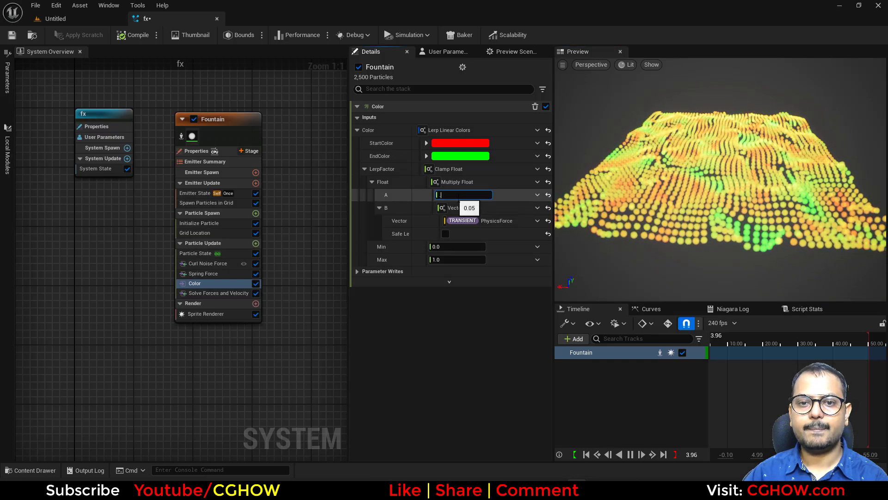
{"action": "type", "text": "0.02"}
{"action": "key", "text": "Return"}
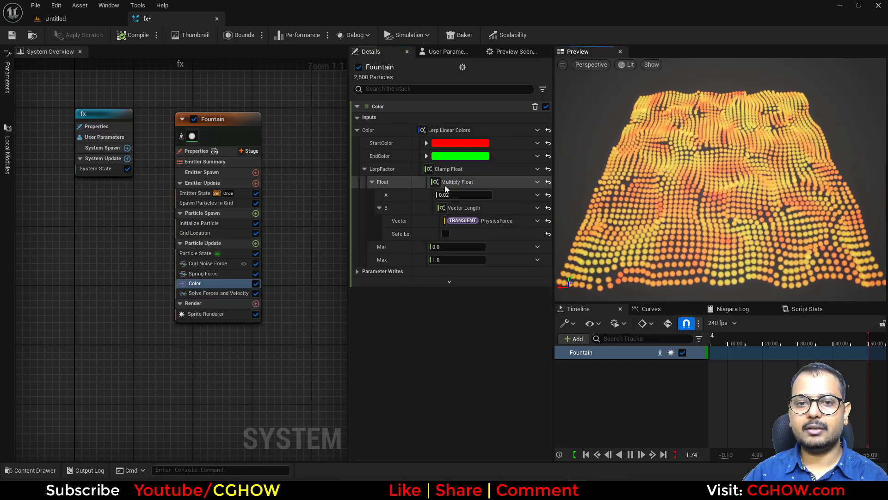
{"action": "left_click", "coordinate": [463, 195]}
{"action": "type", "text": "0.05"}
{"action": "key", "text": "Return"}
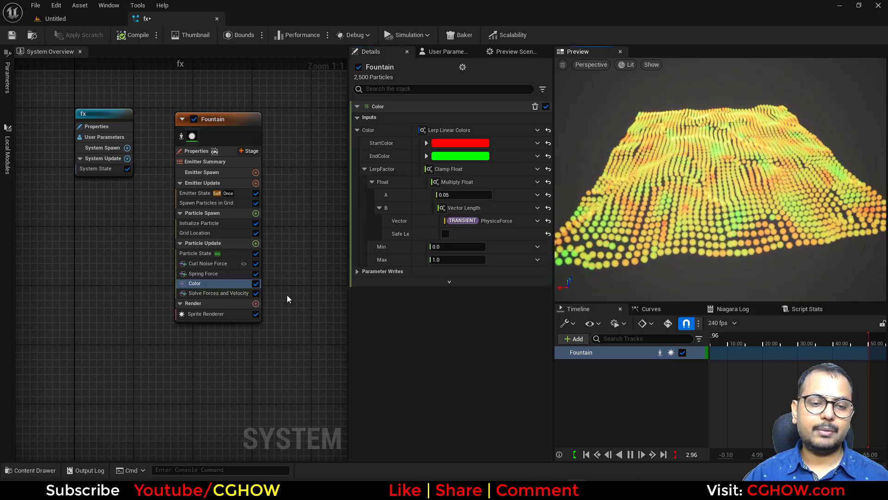
Add a Scale Sprite Size module to Particle Update and set its mode to Uniform
{"action": "left_click", "coordinate": [255, 243]}
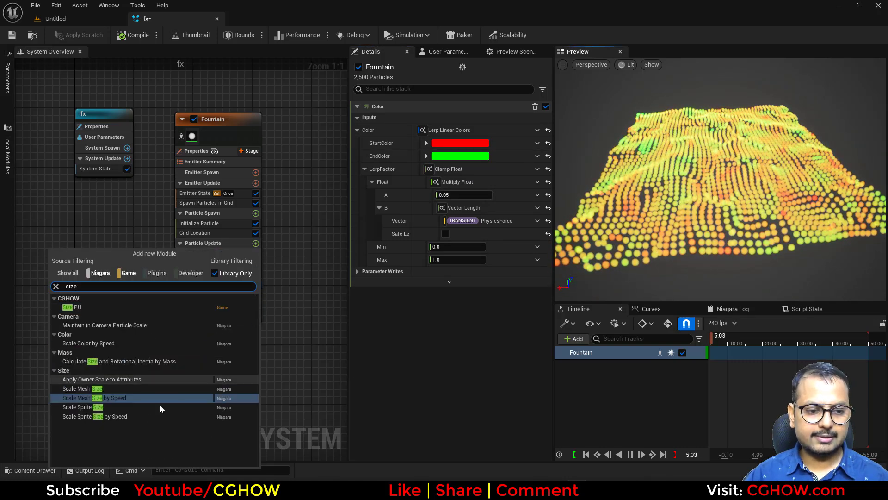
{"action": "left_click", "coordinate": [90, 407]}
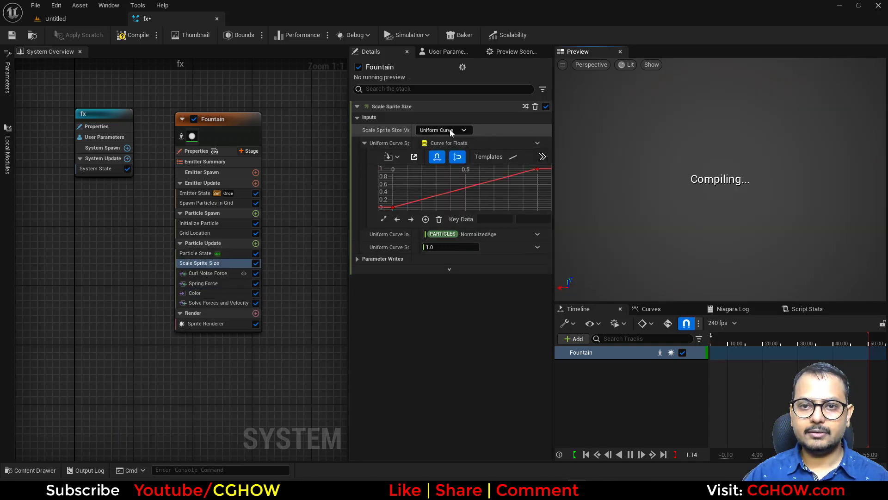
{"action": "left_click", "coordinate": [450, 130]}
{"action": "left_click", "coordinate": [438, 144]}
Assign a Lerp Float dynamic input to the Uniform Scale Factor and move Scale Sprite Size directly below Color
{"action": "left_click", "coordinate": [538, 143]}
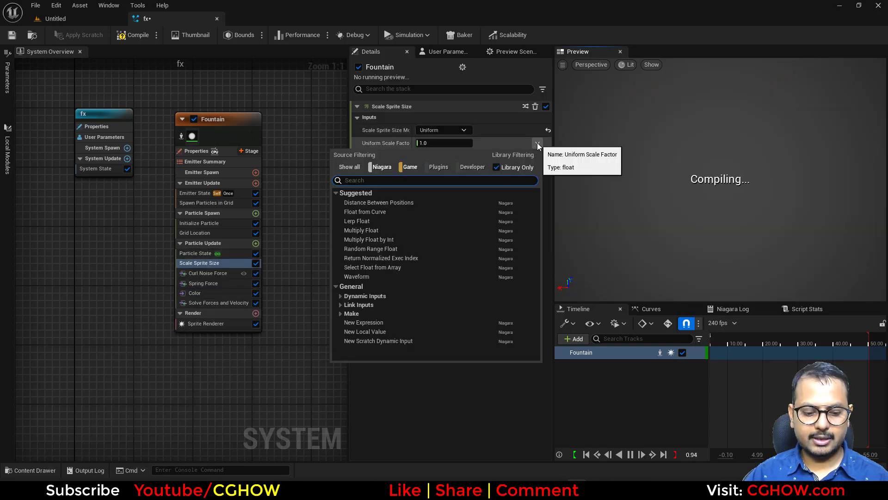
{"action": "type", "text": "ler"}
{"action": "left_click", "coordinate": [361, 203]}
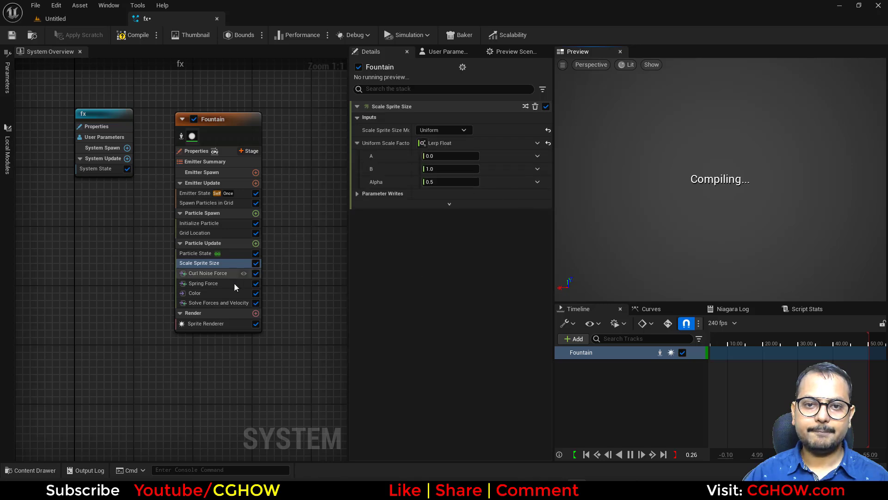
{"action": "left_click_drag", "start_coordinate": [206, 263], "coordinate": [206, 297]}
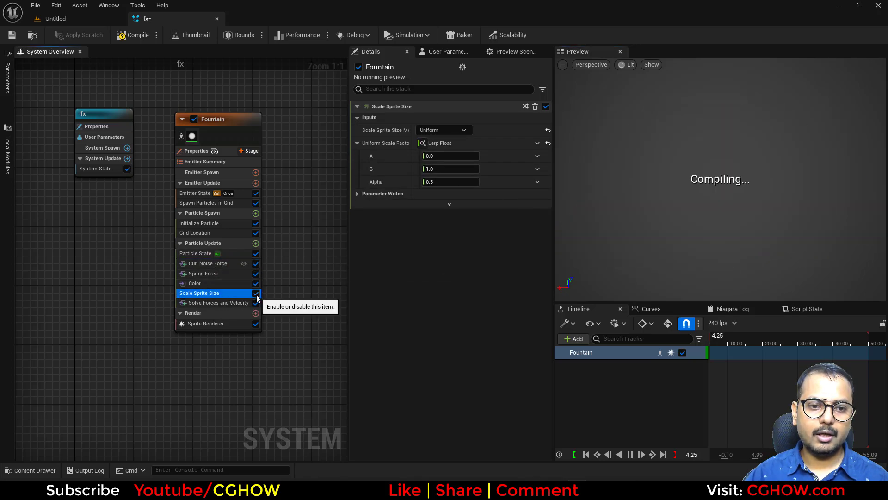
With Scale Sprite Size temporarily disabled, copy the Clamp Float input from Color's LerpFactor, then re-enable the module and paste it onto Alpha
{"action": "left_click", "coordinate": [256, 293]}
{"action": "left_click", "coordinate": [217, 283]}
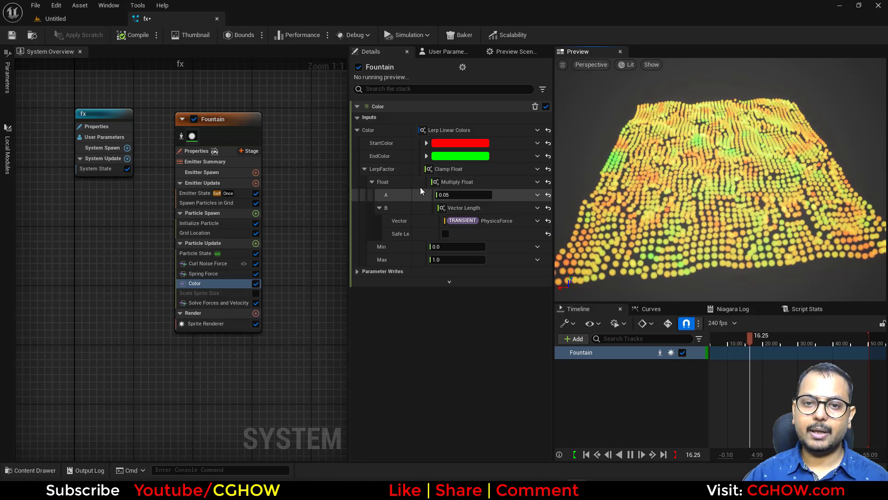
{"action": "right_click", "coordinate": [464, 169]}
{"action": "left_click", "coordinate": [501, 243]}
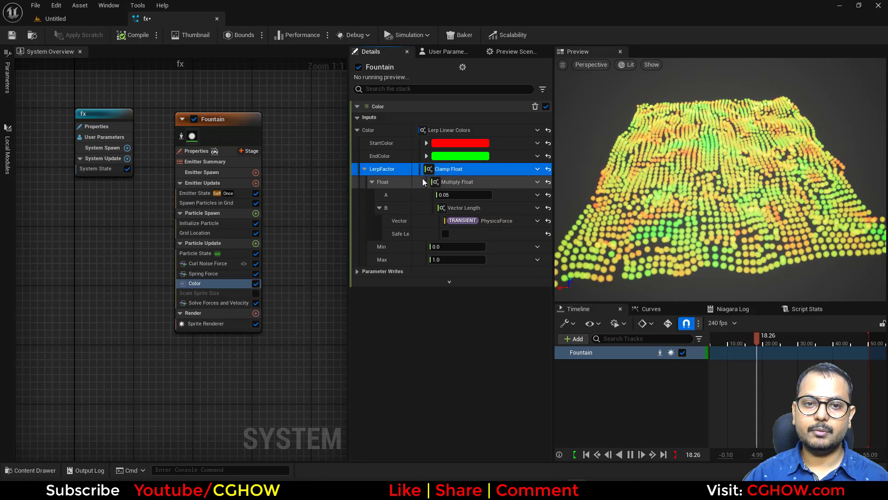
{"action": "left_click", "coordinate": [256, 293]}
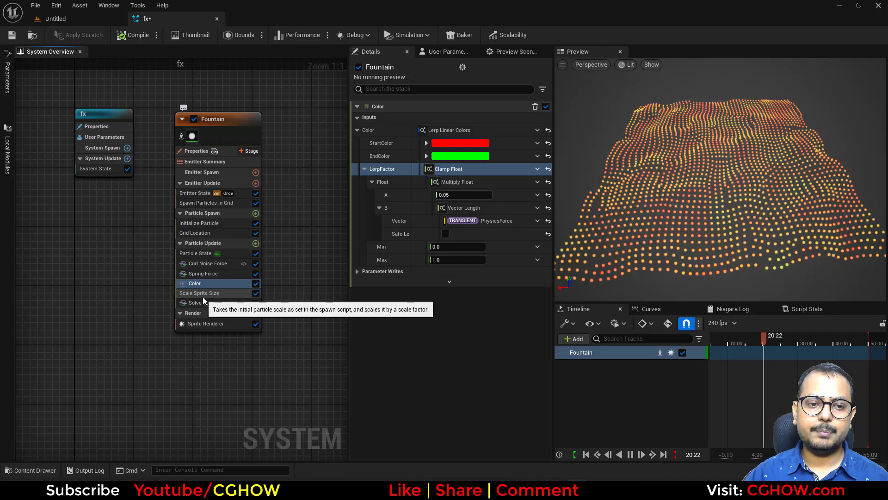
{"action": "left_click", "coordinate": [202, 294]}
{"action": "right_click", "coordinate": [484, 183]}
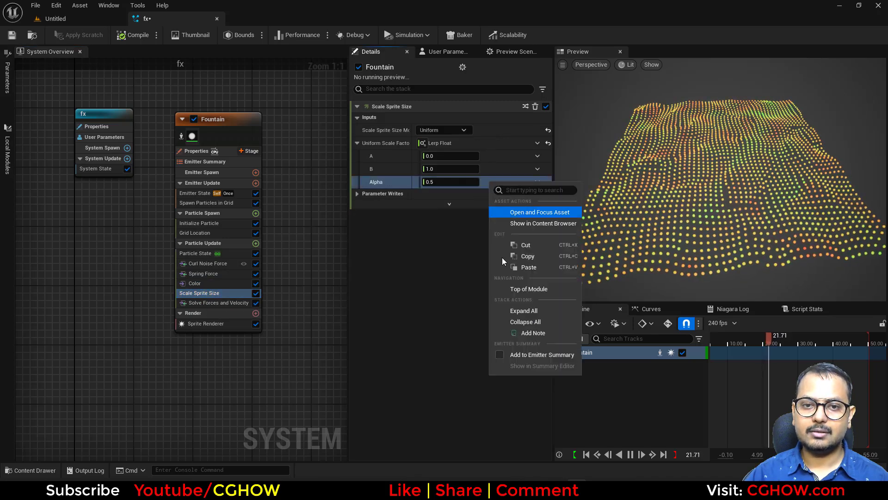
{"action": "left_click", "coordinate": [528, 277]}
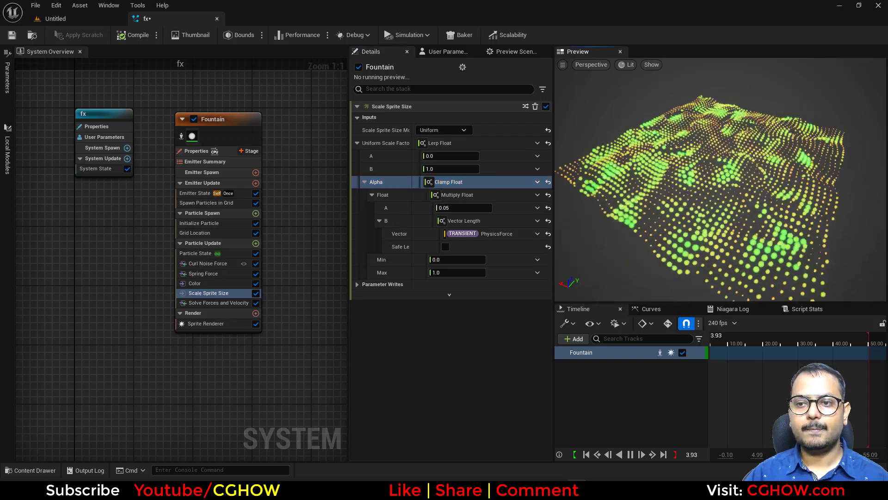
Set the Scale Sprite Size module's Lerp Float to A 0.2 and B 2.0
{"action": "left_click", "coordinate": [445, 169]}
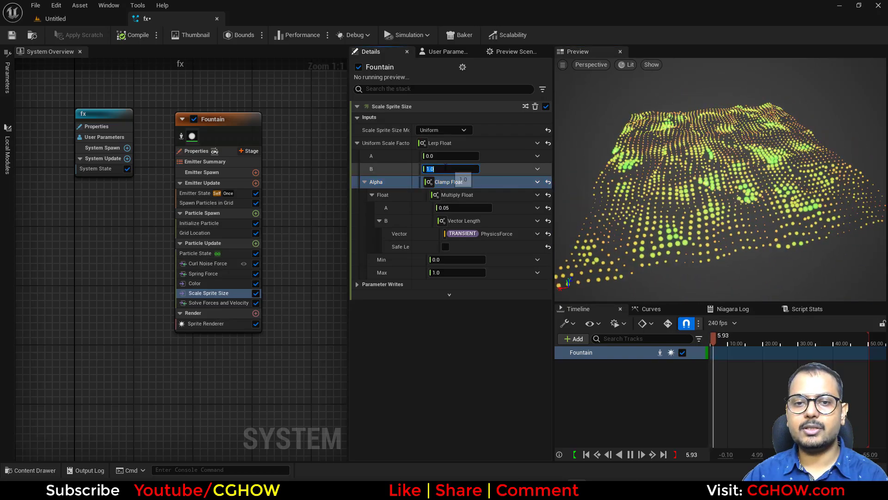
{"action": "left_click", "coordinate": [452, 157]}
{"action": "type", "text": "1"}
{"action": "key", "text": "Return"}
{"action": "left_click", "coordinate": [451, 168]}
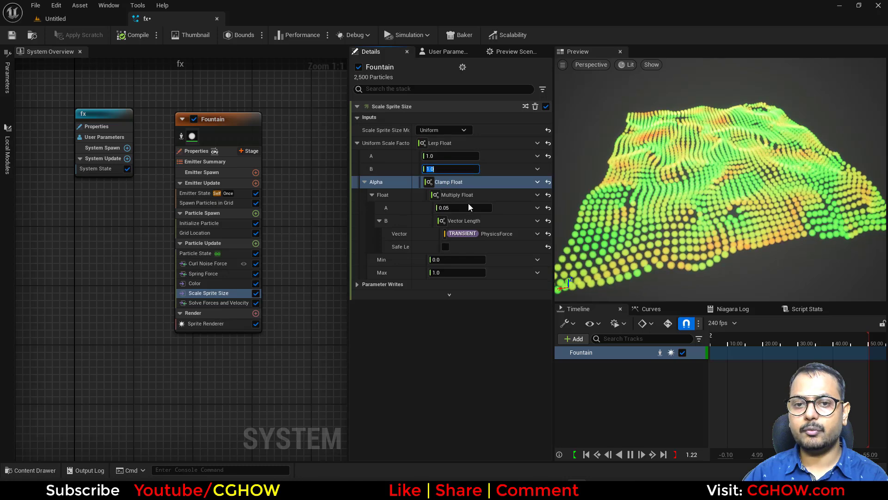
{"action": "type", "text": "2"}
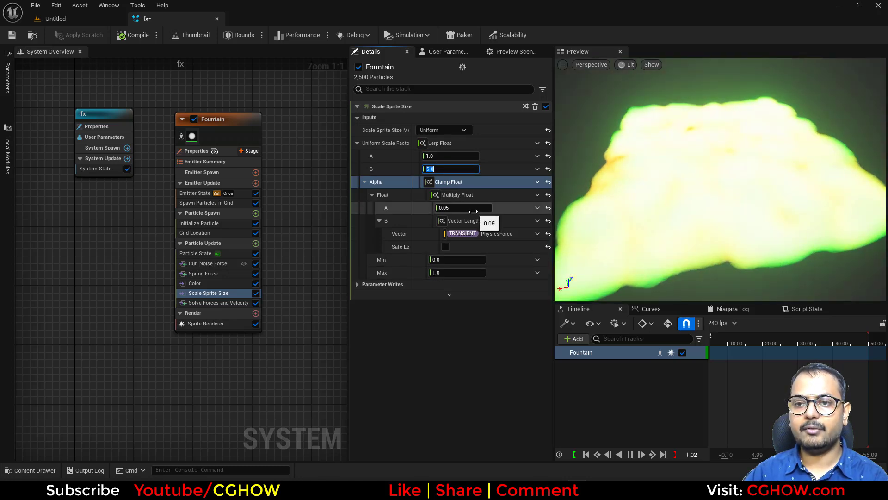
{"action": "key", "text": "Return"}
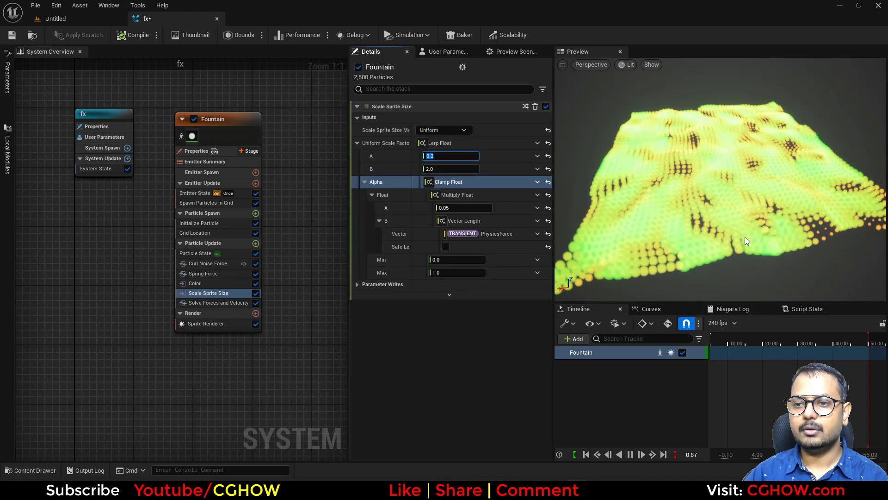
{"action": "left_click_drag", "start_coordinate": [745, 237], "coordinate": [773, 241]}
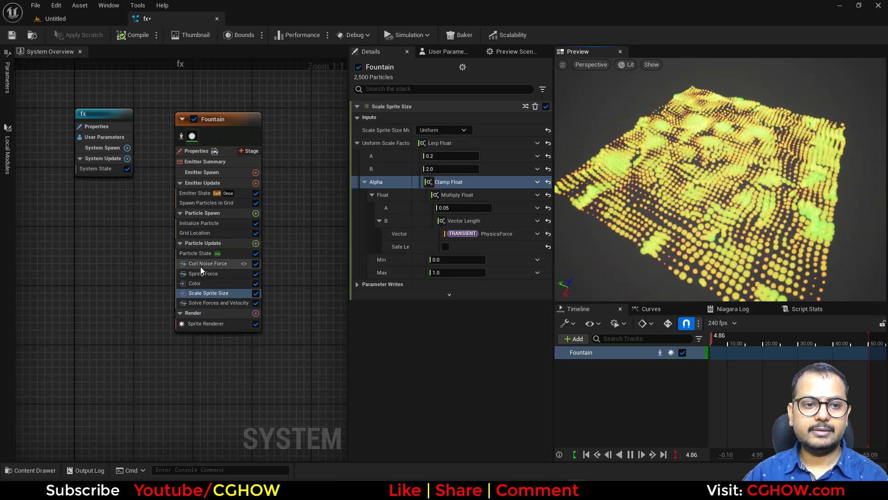
Try Noise Frequency values of 5, 50, 1 and 0.5 on the Curl Noise Force
{"action": "left_click", "coordinate": [201, 264]}
{"action": "left_click", "coordinate": [444, 143]}
{"action": "type", "text": "5"}
{"action": "key", "text": "Return"}
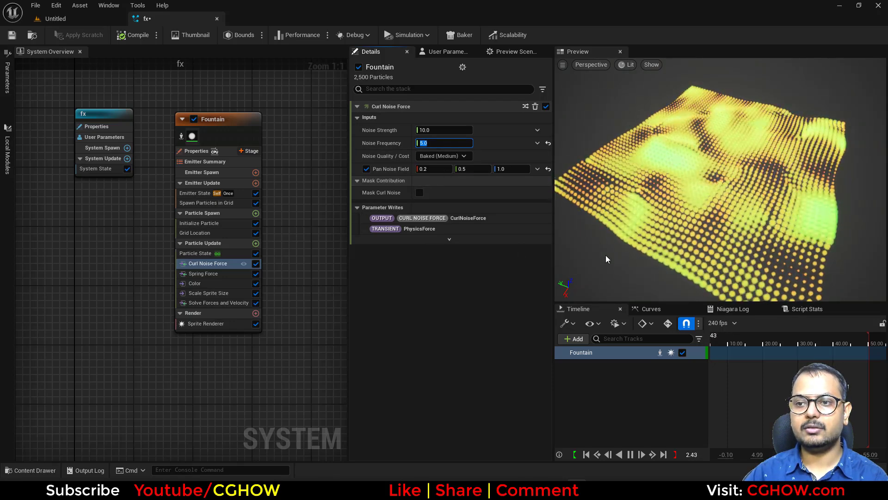
{"action": "type", "text": "1"}
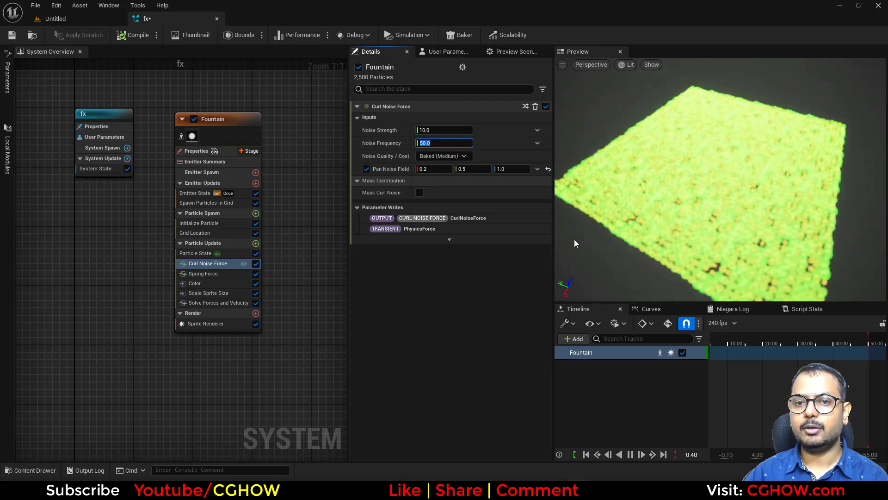
{"action": "key", "text": "Return"}
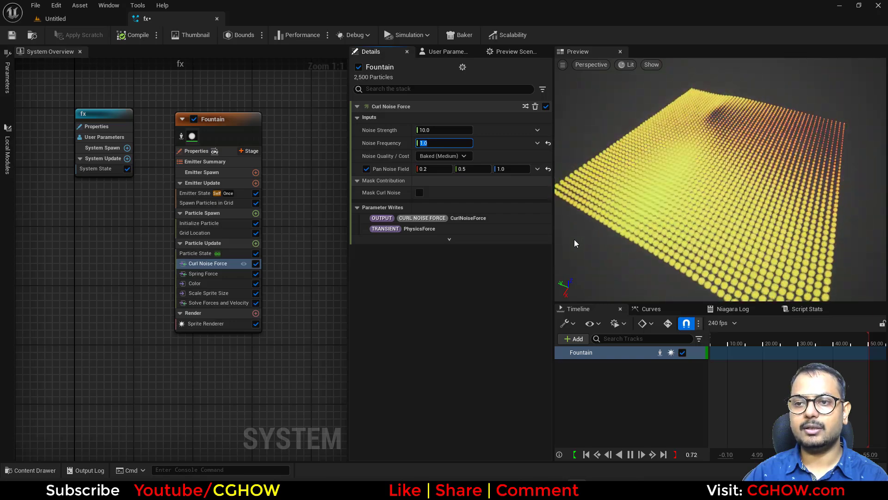
{"action": "type", "text": "0.5"}
{"action": "key", "text": "Return"}
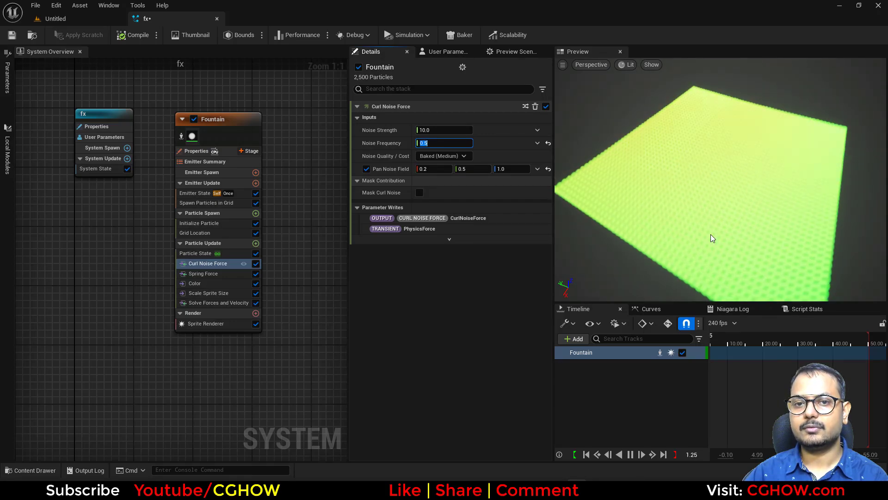
Set the Curl Noise Force's Noise Frequency to 10 after trying 5, and return to the Scale Sprite Size settings
{"action": "type", "text": "5"}
{"action": "key", "text": "Return"}
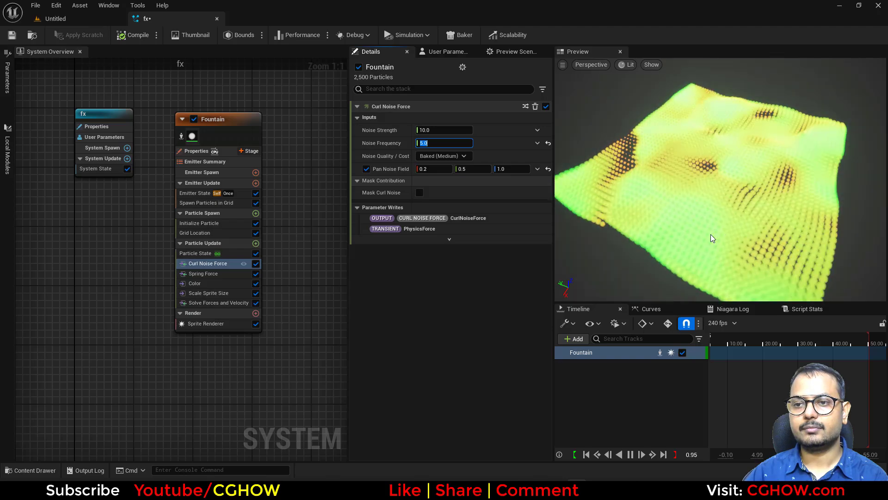
{"action": "type", "text": "10"}
{"action": "key", "text": "Return"}
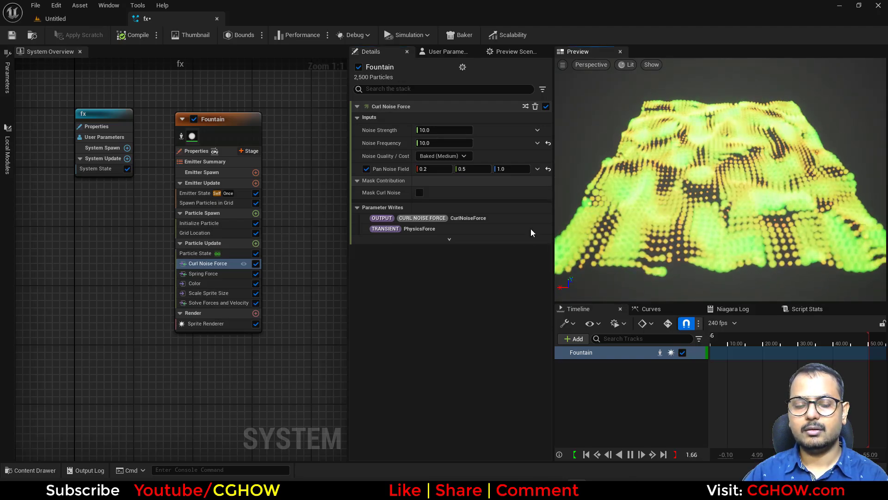
{"action": "left_click", "coordinate": [215, 293]}
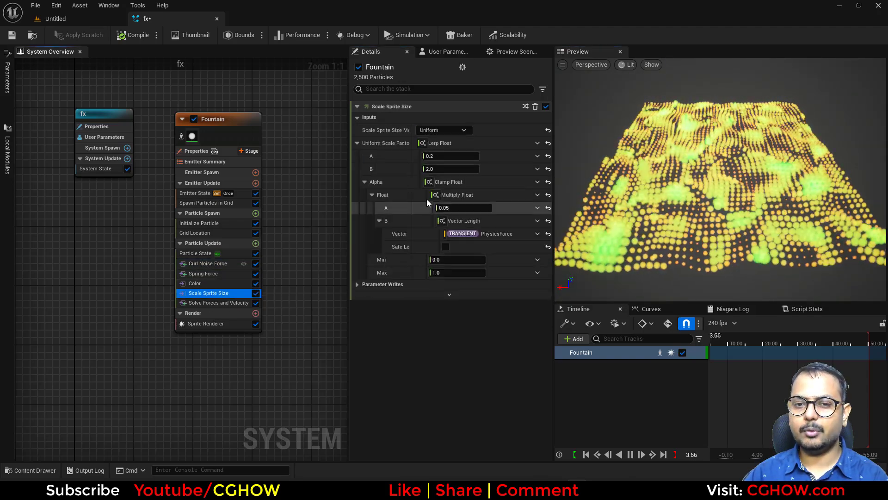